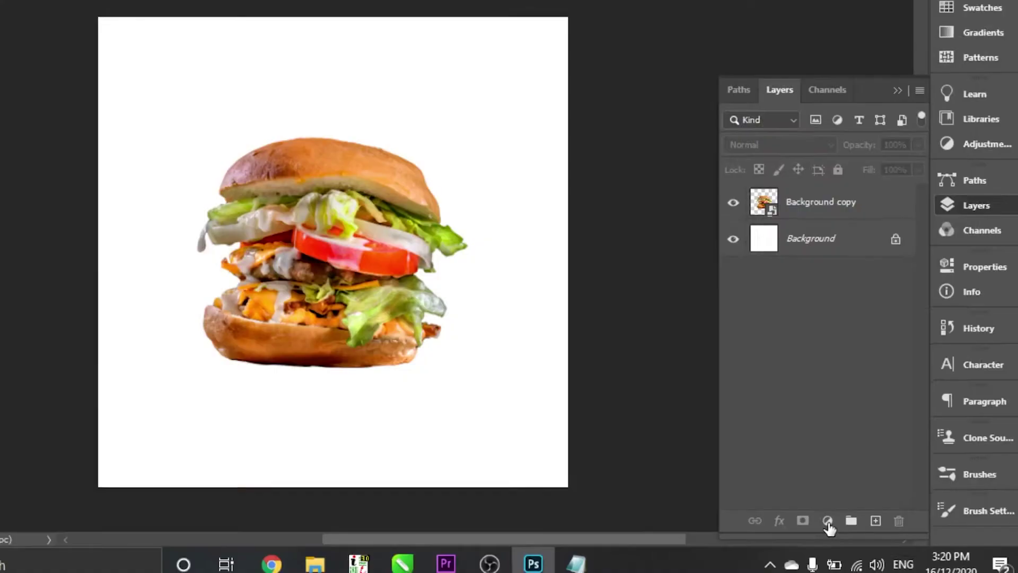
- Add a Gradient Fill layer starting from the Black, White gradient preset
click(828, 522)
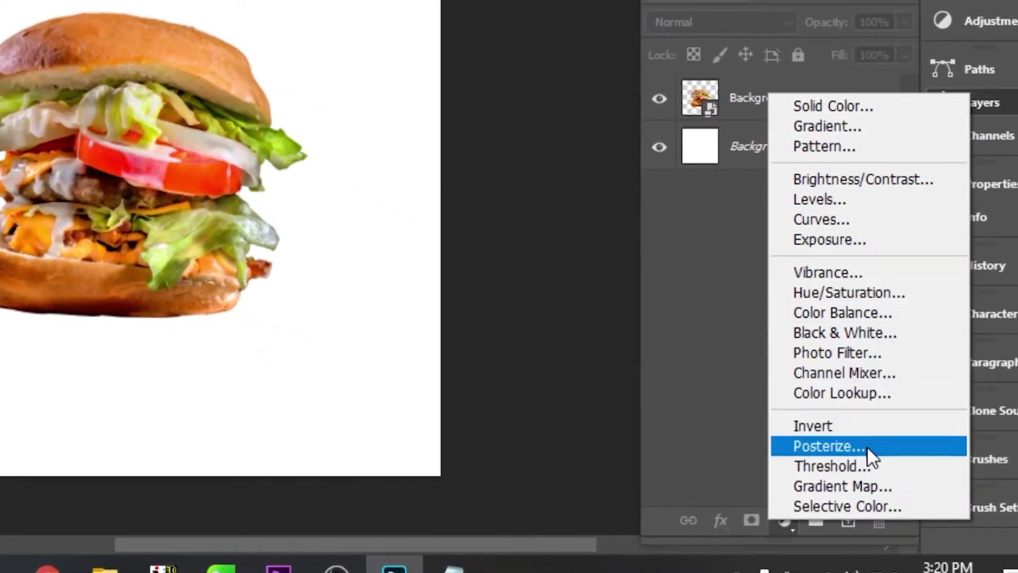
click(847, 128)
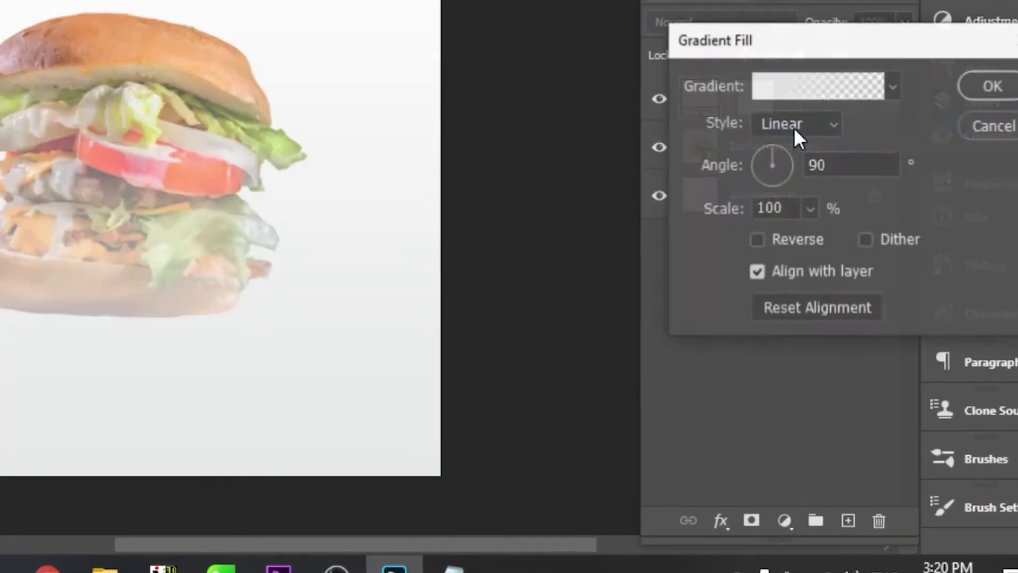
click(808, 95)
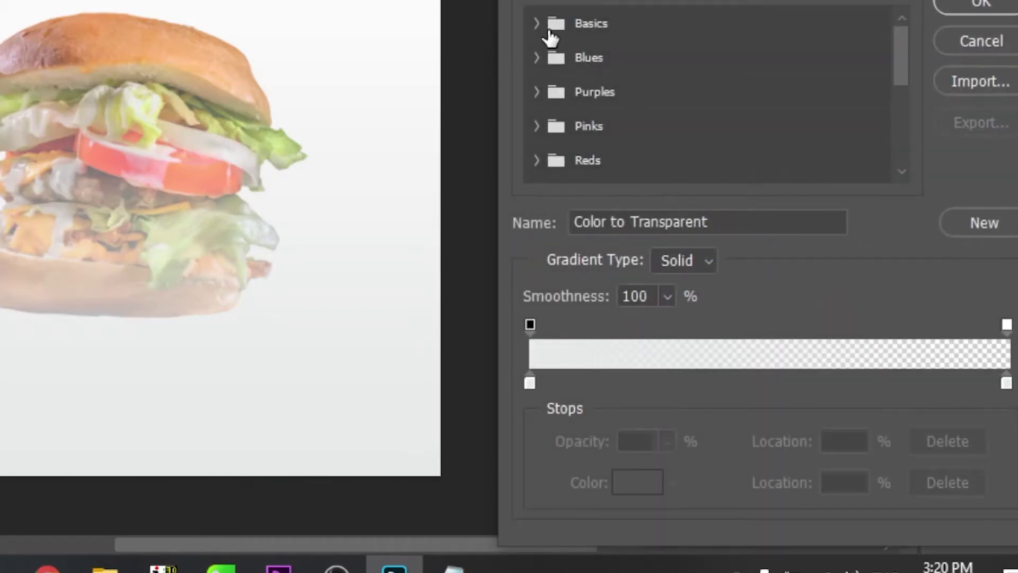
click(537, 25)
click(537, 24)
click(651, 68)
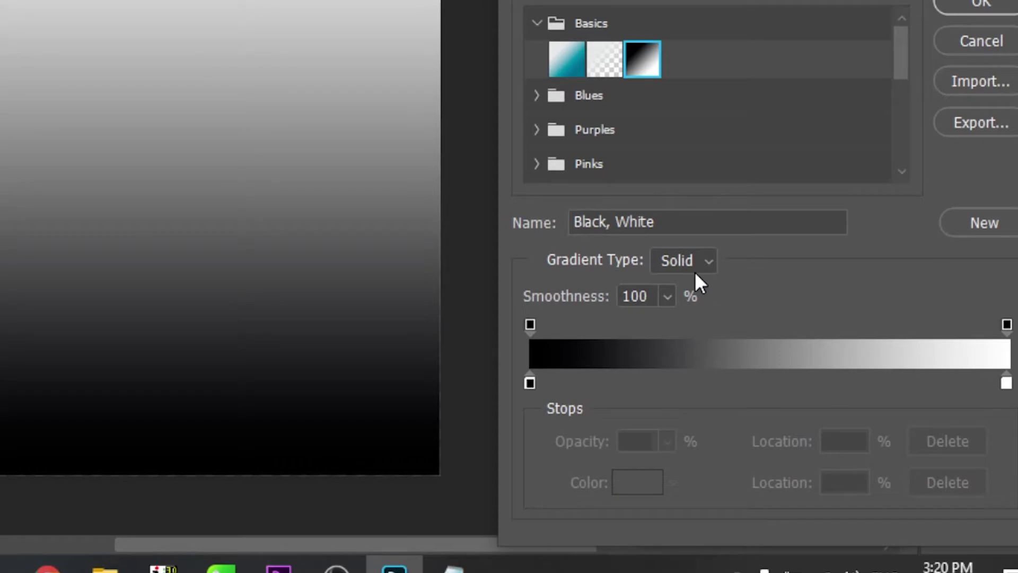
- Set the gradient's left colour stop to a dark red
click(531, 384)
click(634, 479)
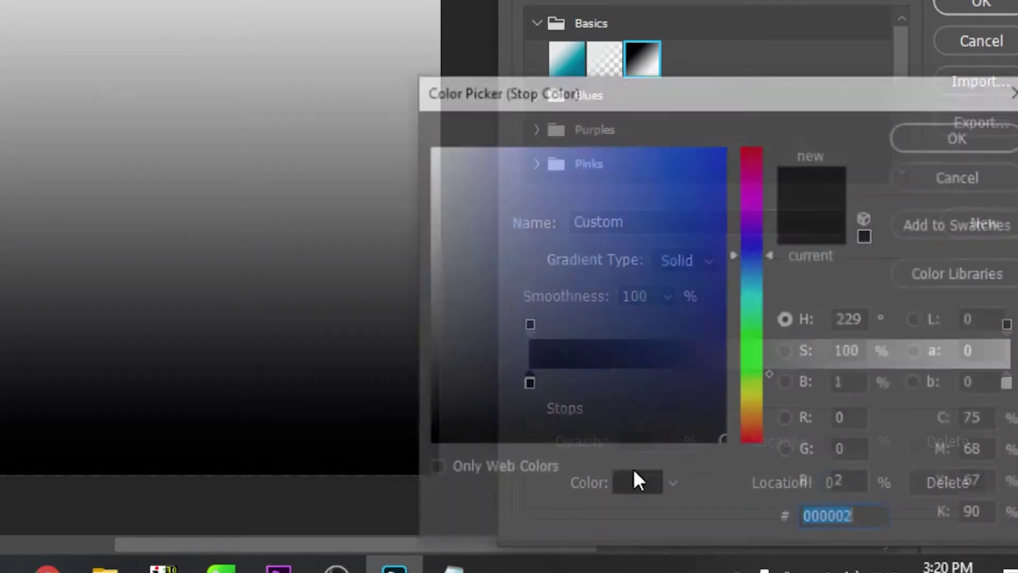
click(753, 431)
drag(742, 309, 752, 364)
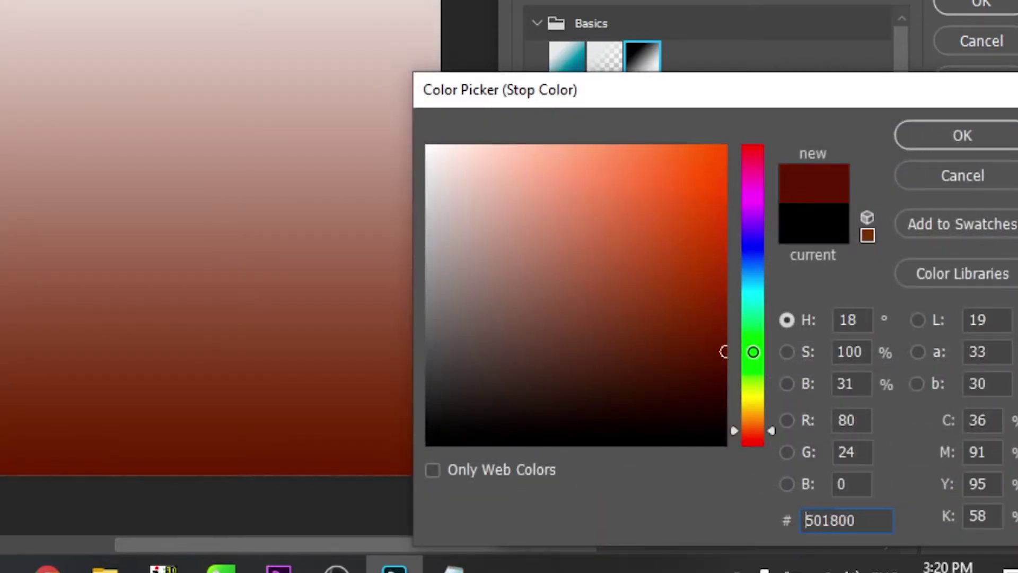
click(771, 440)
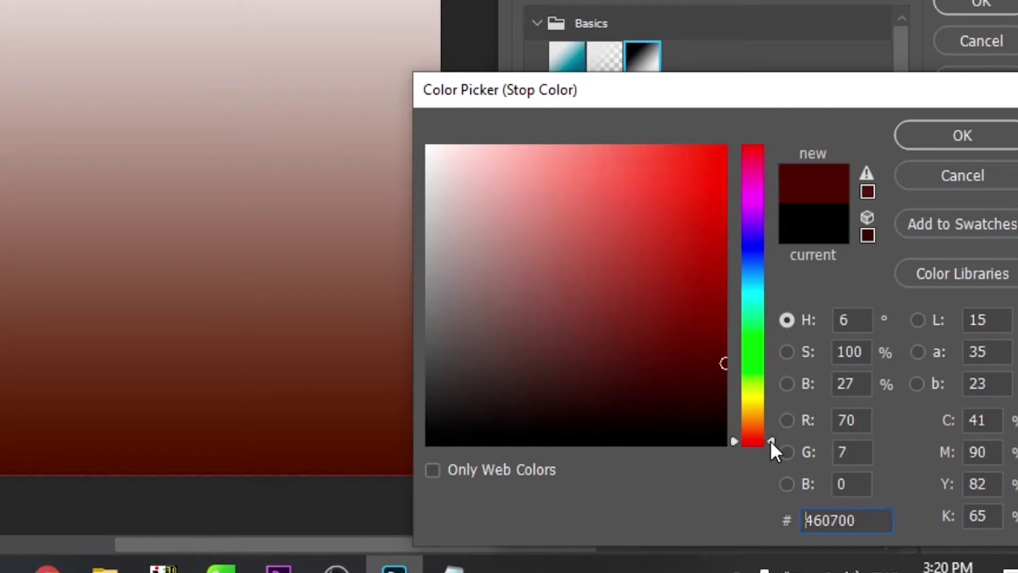
click(771, 438)
click(962, 136)
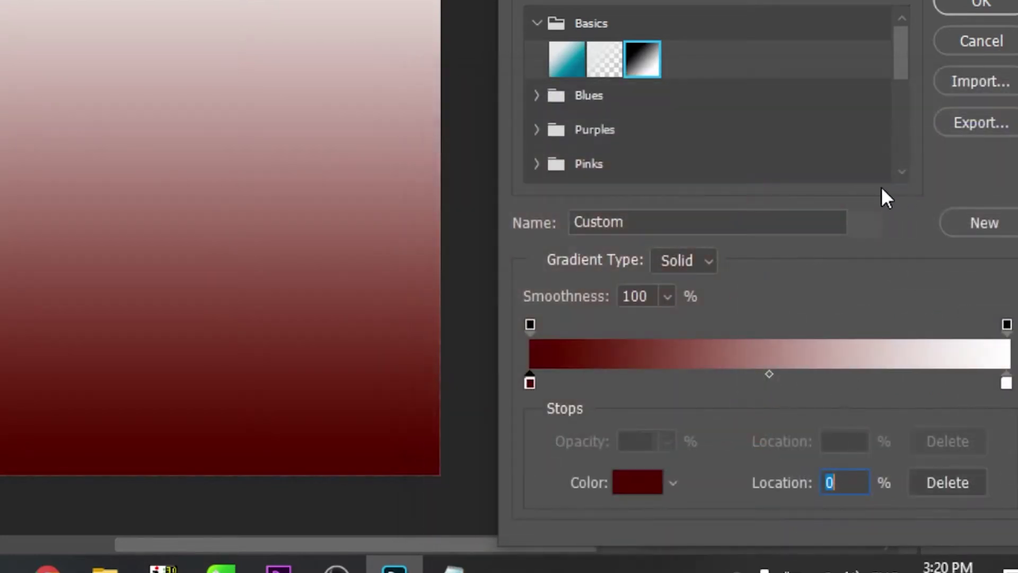
- Set the right colour stop to orange-brown, starting from hex 813d01
click(1007, 383)
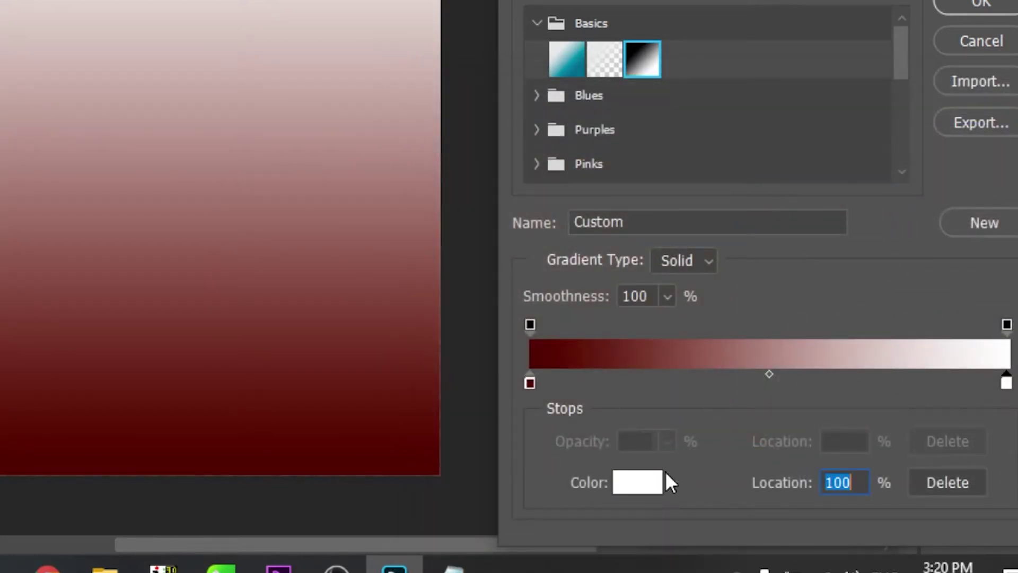
click(645, 477)
text(813d01)
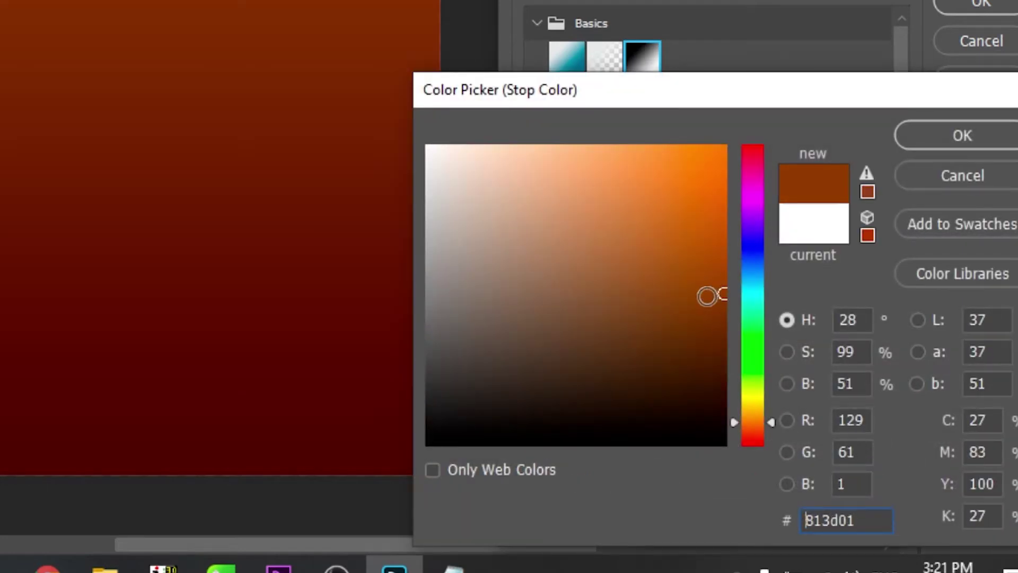
click(715, 305)
click(762, 424)
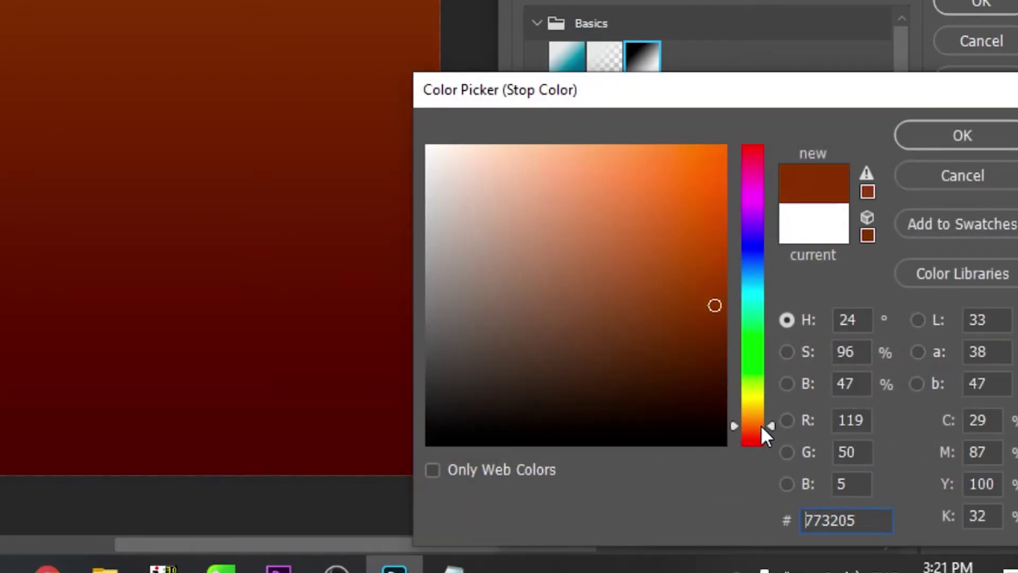
drag(761, 424, 761, 420)
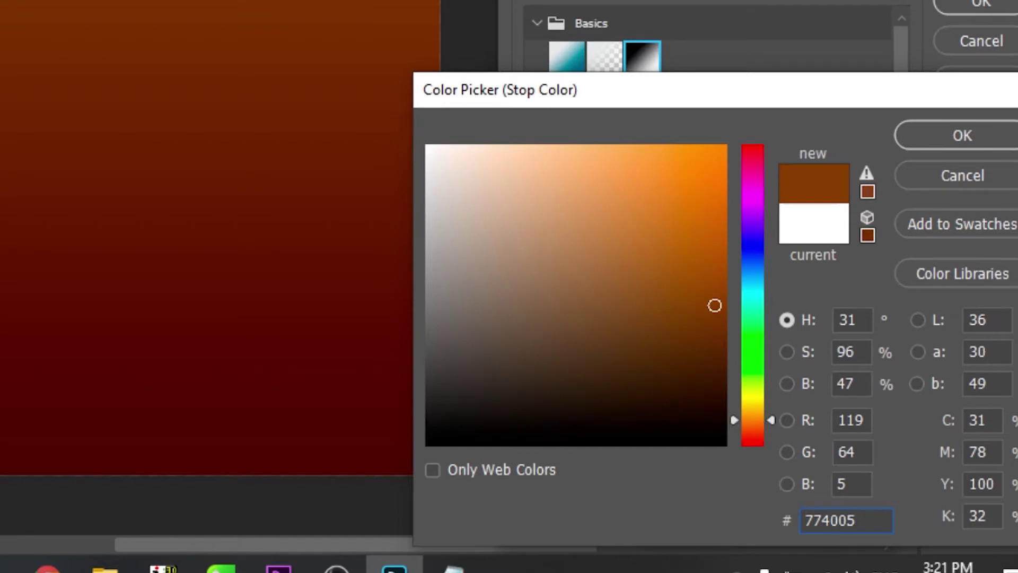
click(951, 133)
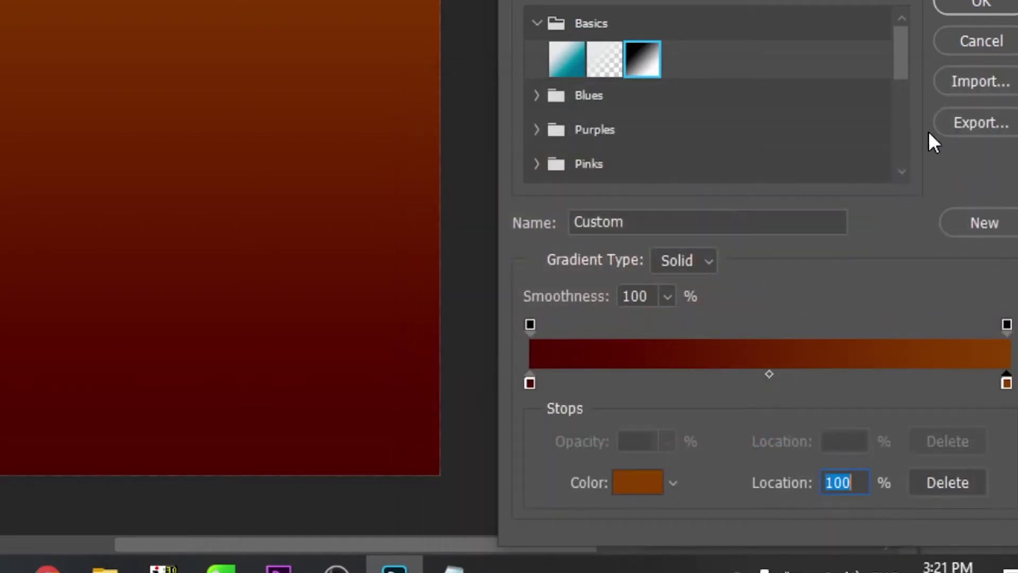
- Darken the left stop to a deeper red-brown and accept the gradient
click(530, 382)
click(634, 480)
click(721, 408)
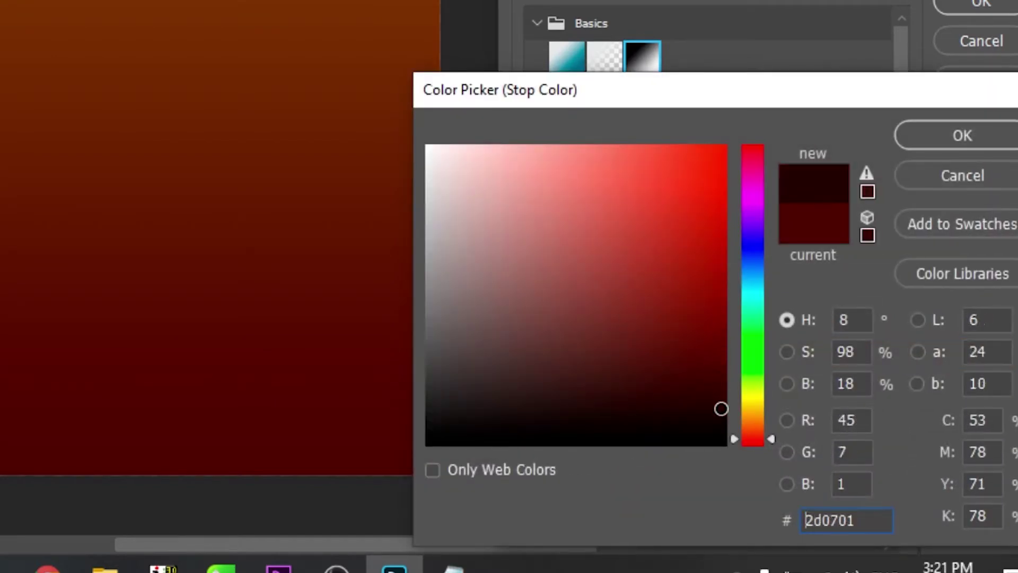
drag(721, 408, 725, 405)
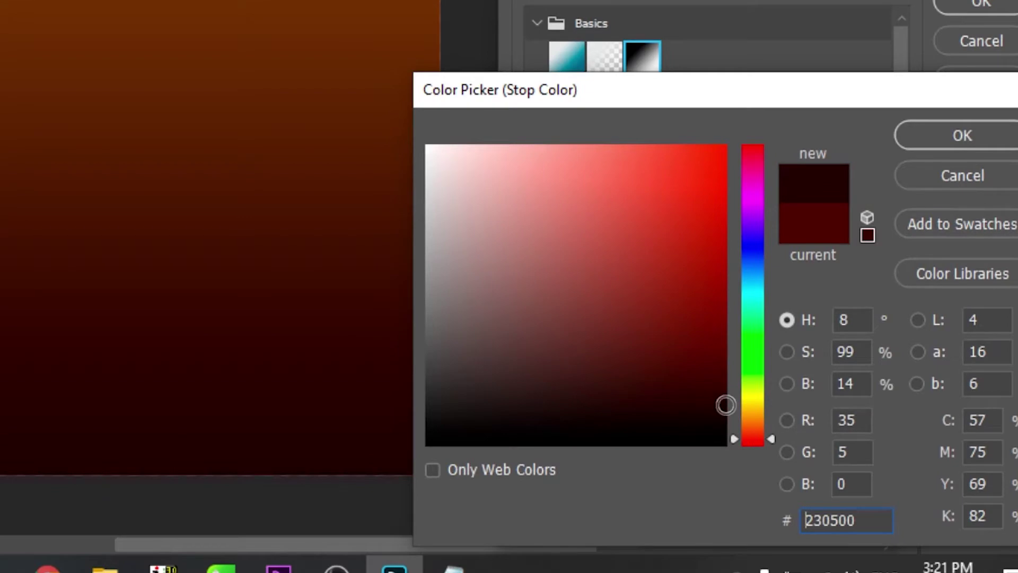
click(924, 142)
click(954, 6)
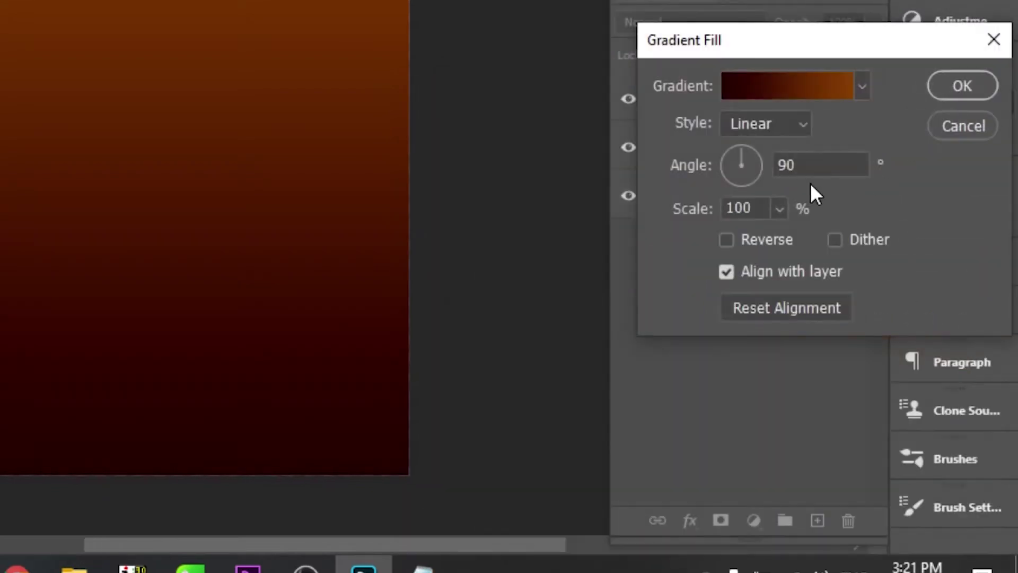
- Make the gradient fill Radial and Reversed so the centre glows orange
click(767, 119)
click(765, 164)
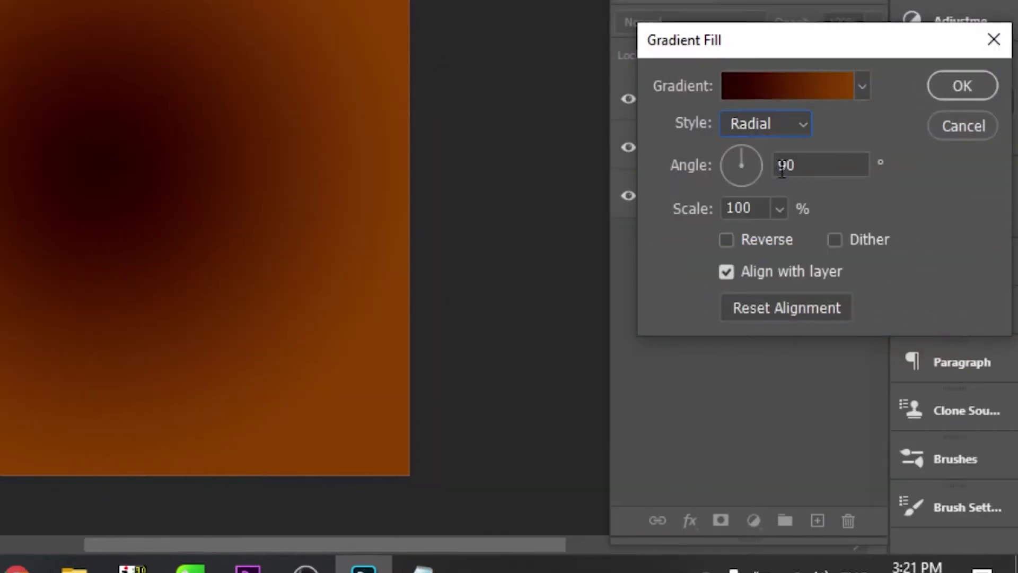
click(759, 240)
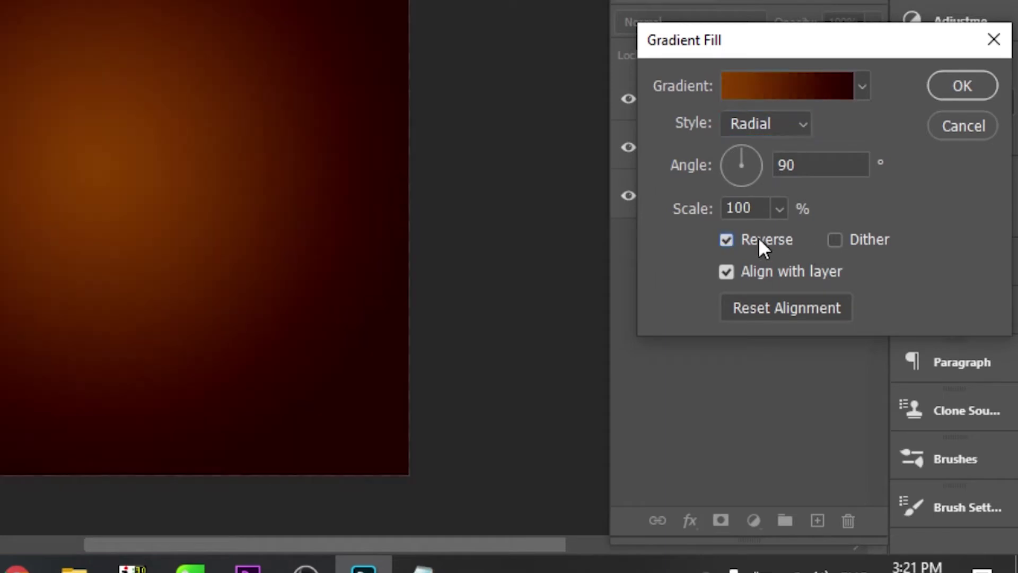
click(984, 79)
- Move the gradient fill below the burger image and centre the burger horizontally
drag(756, 102, 770, 154)
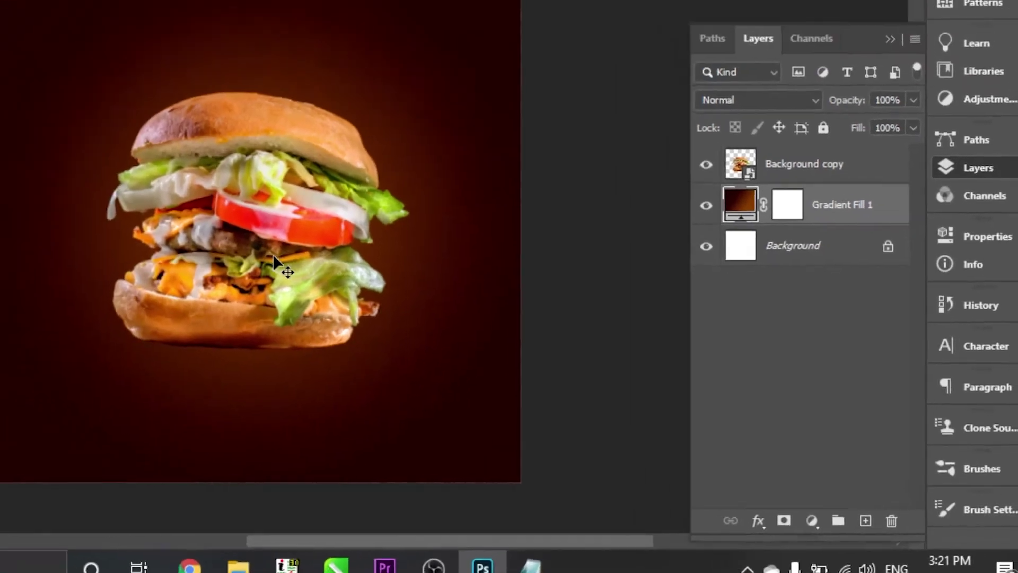
drag(445, 321, 443, 317)
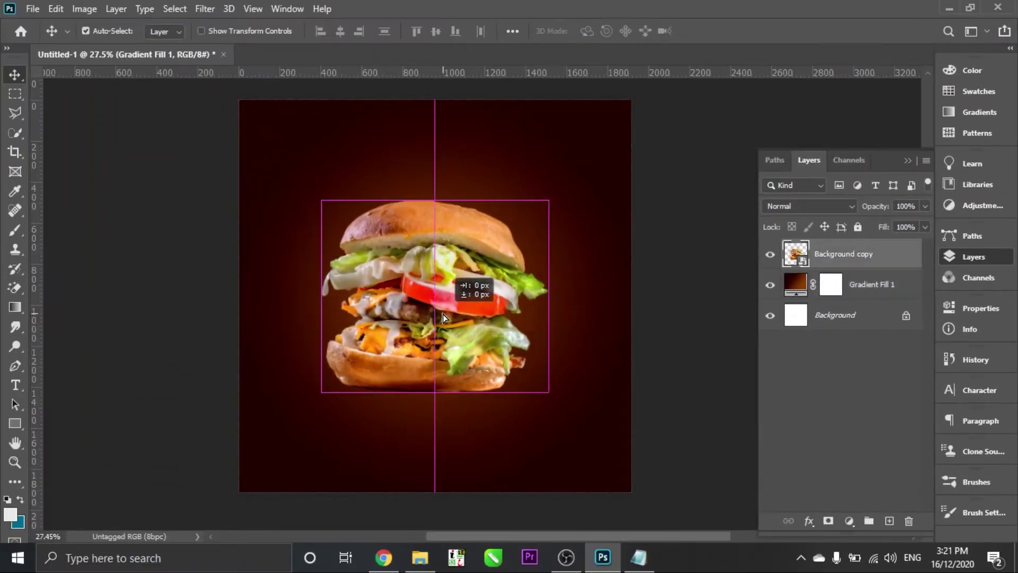
drag(443, 316, 443, 317)
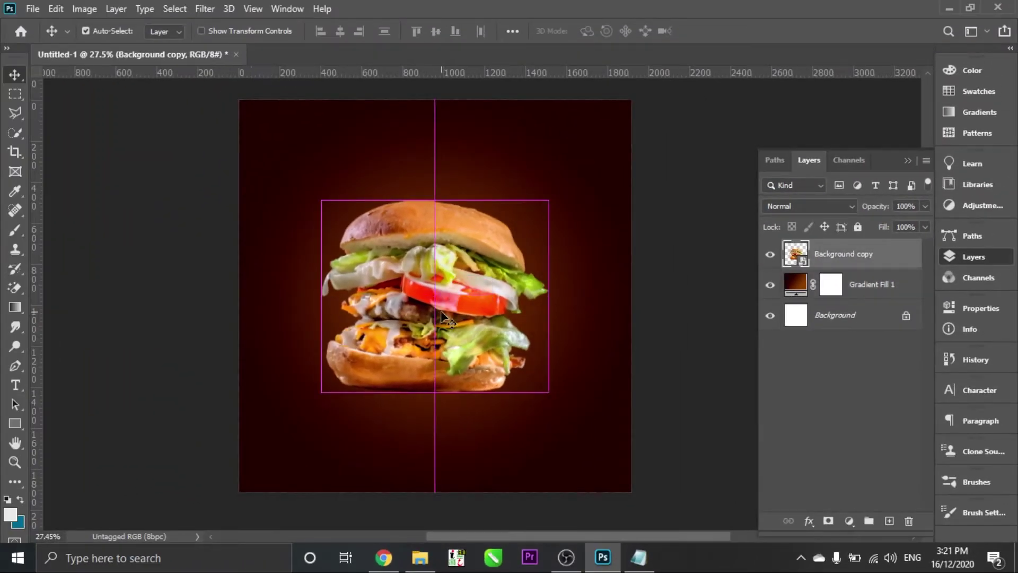
- Add a title text layer near the poster top with 'Delicious' cut from the notes
key(t)
key(ctrl+0)
click(638, 557)
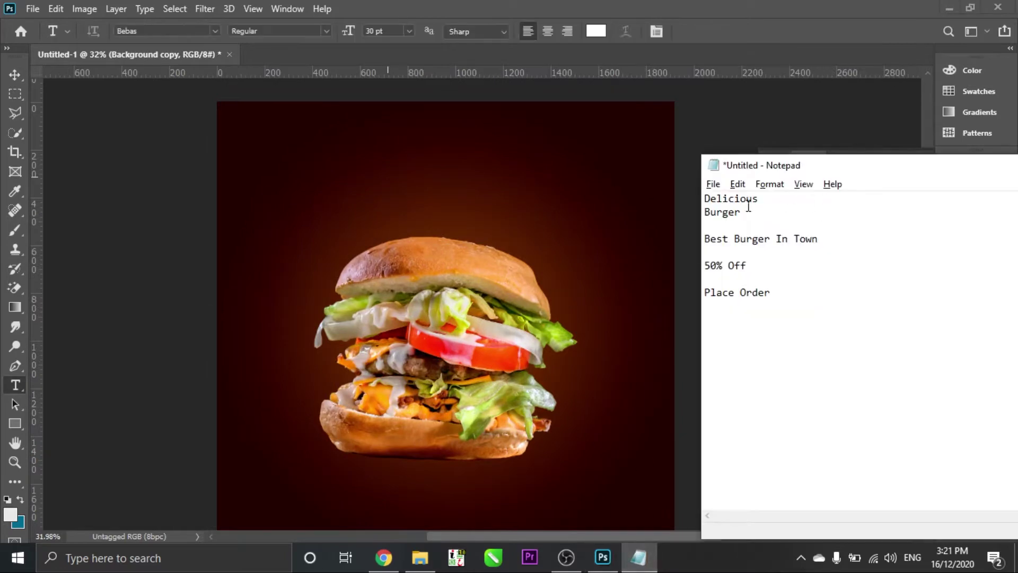
drag(748, 206, 718, 198)
key(ctrl+x)
key(alt+Tab)
click(366, 186)
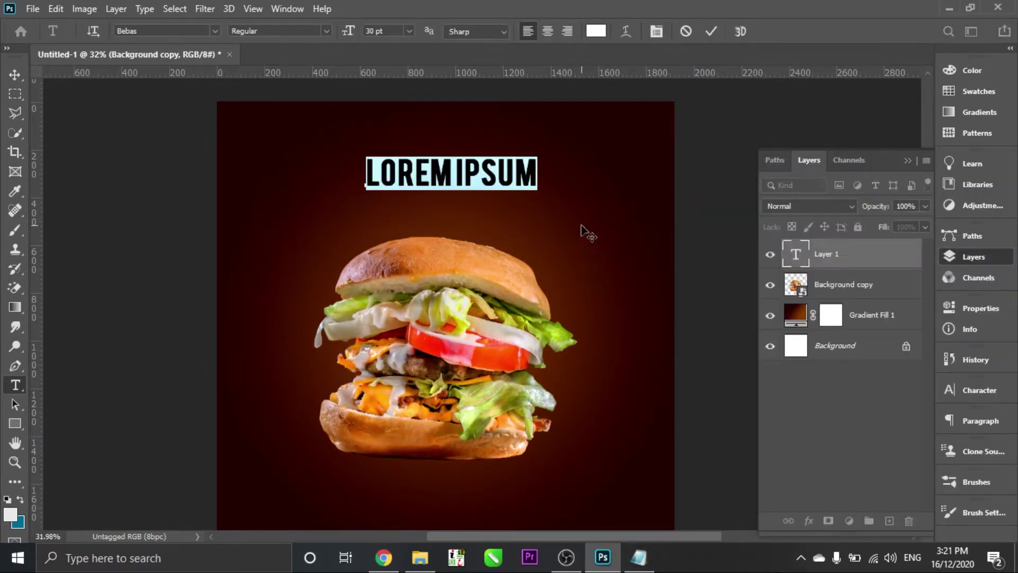
key(ctrl+v)
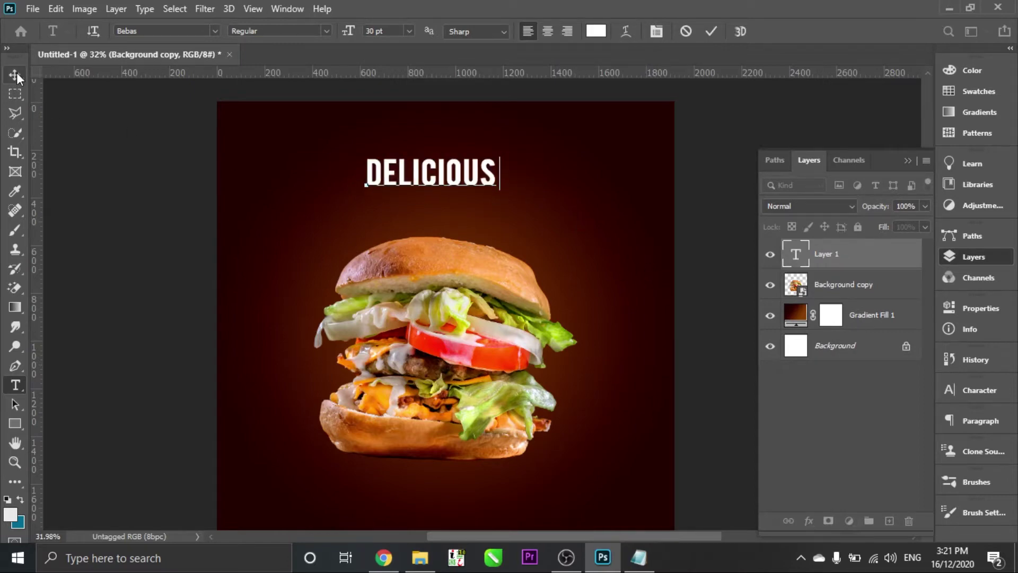
click(15, 75)
- Move DELICIOUS near the top and duplicate it into a second line below
drag(429, 171, 428, 143)
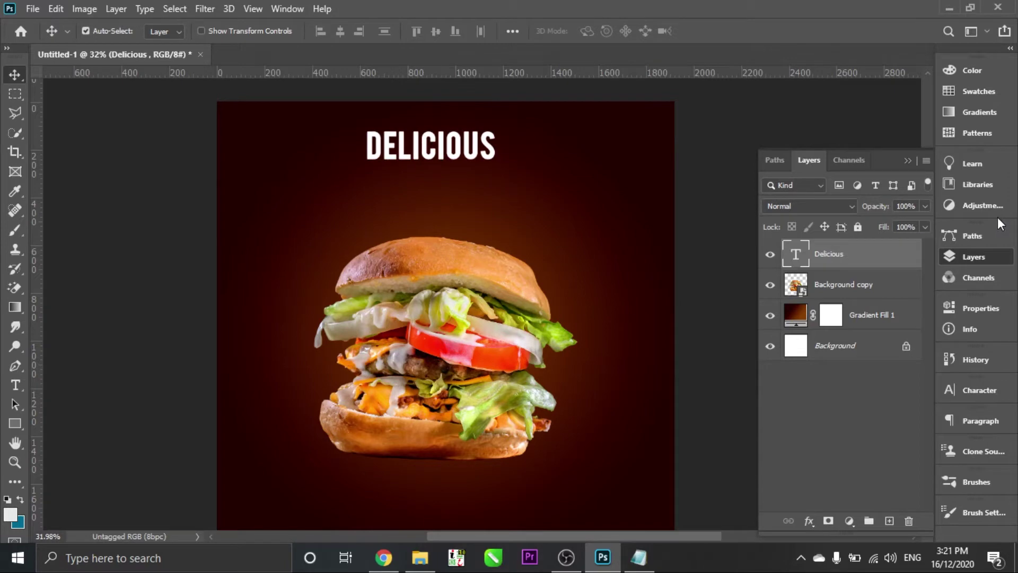
key(t)
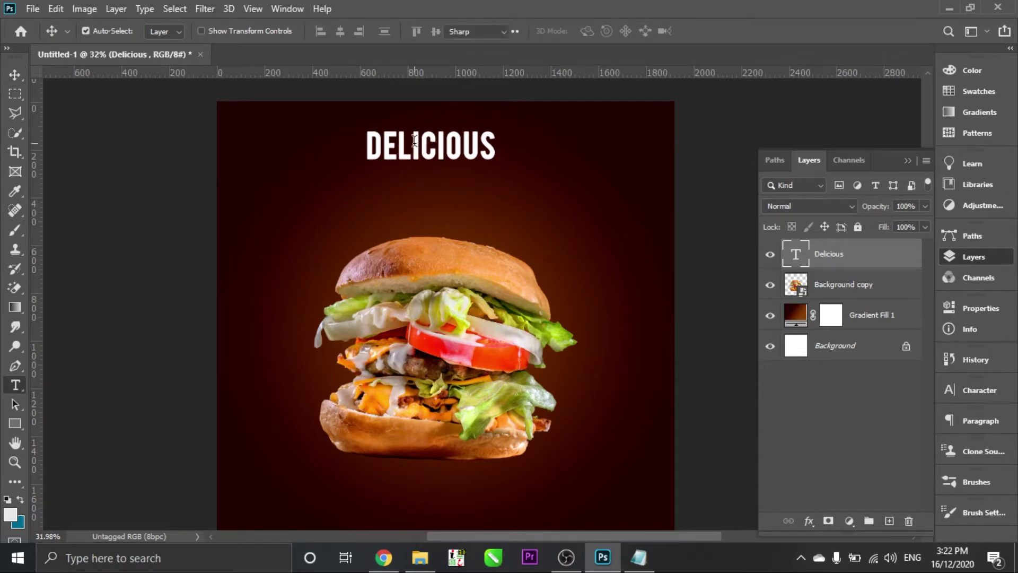
click(18, 70)
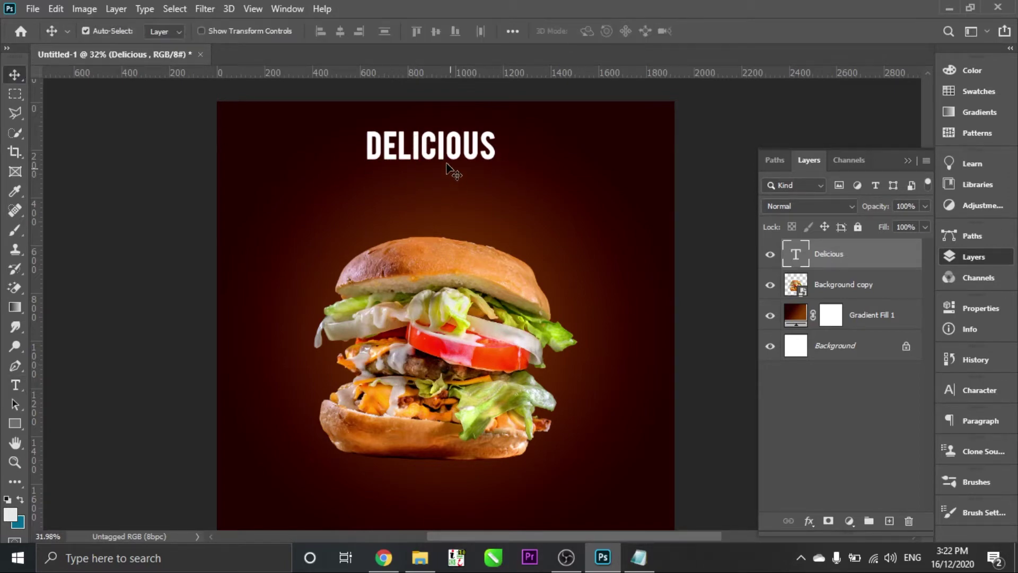
alt+drag(430, 140, 427, 178)
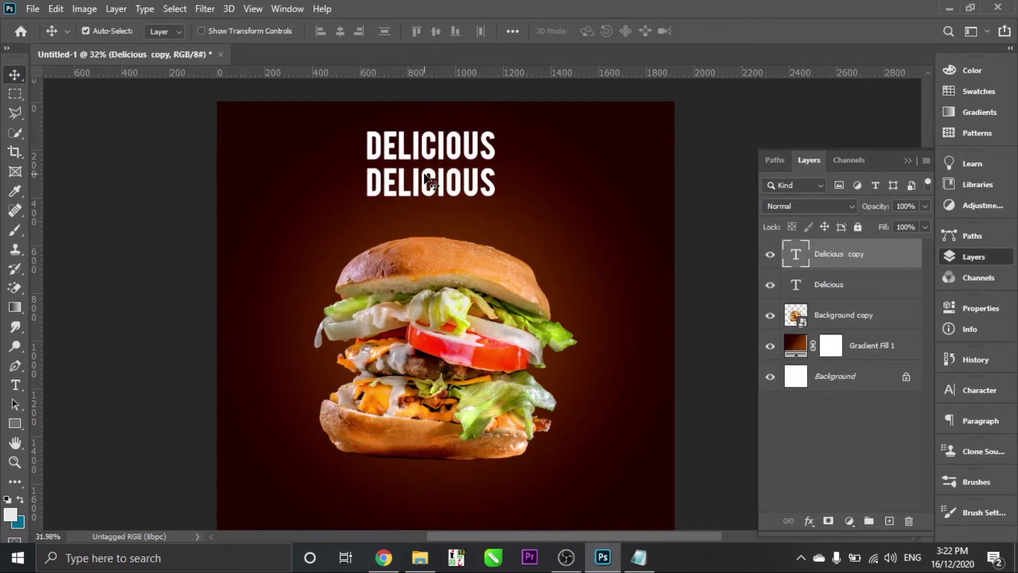
- Replace the second line's text with 'Burger' cut from the notes
double_click(428, 182)
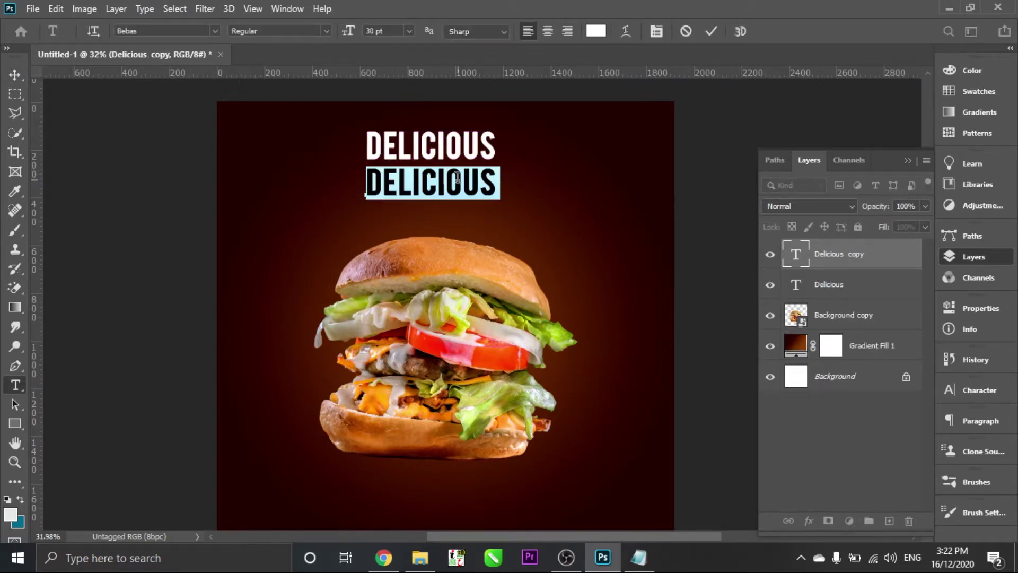
key(alt+Tab)
key(ctrl+x)
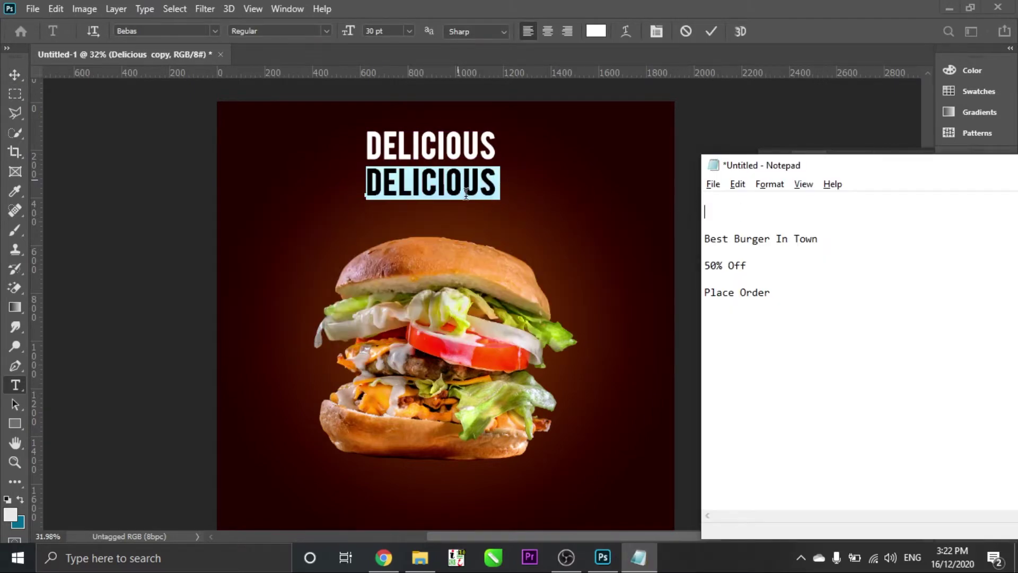
key(alt+Tab)
key(ctrl+v)
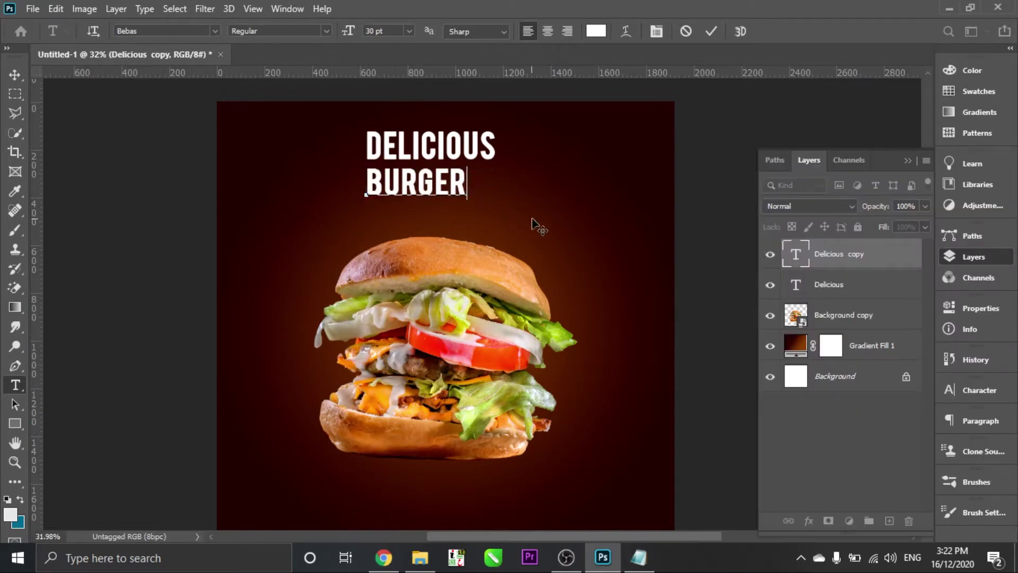
click(14, 75)
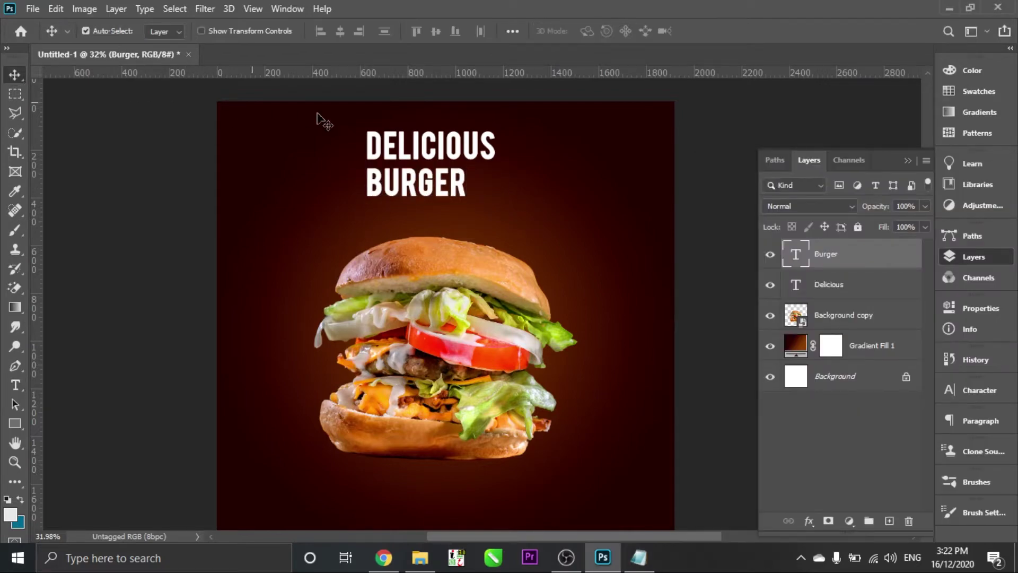
- Centre BURGER under DELICIOUS and enlarge the title to about 190%
drag(425, 182, 440, 190)
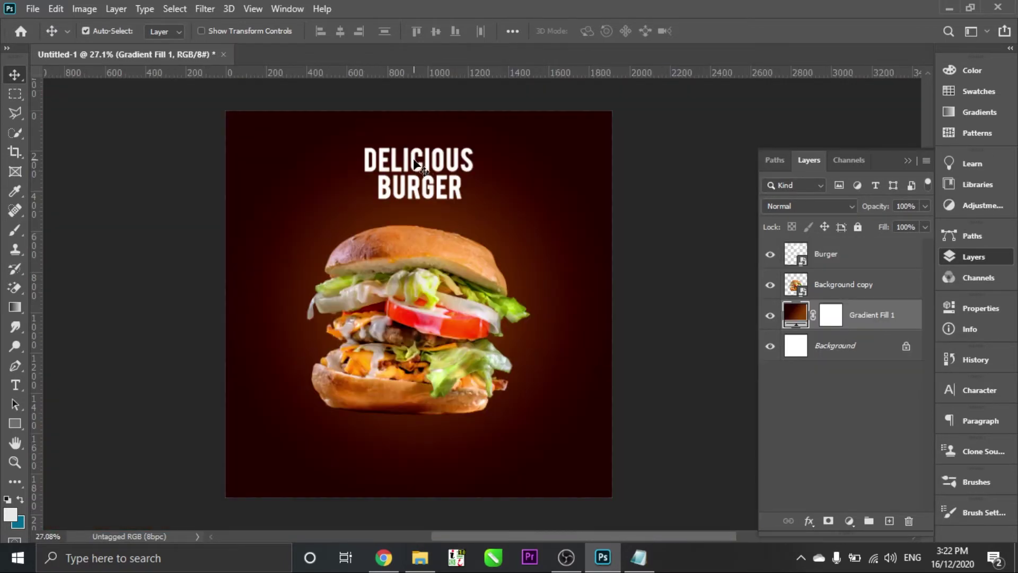
click(417, 166)
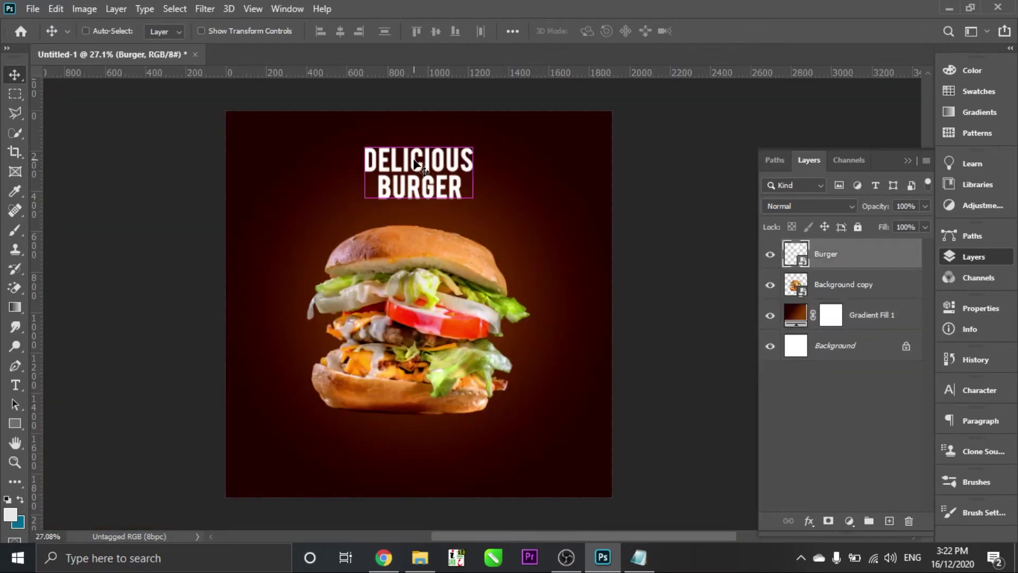
key(ctrl+t)
drag(473, 147, 528, 113)
drag(471, 185, 471, 211)
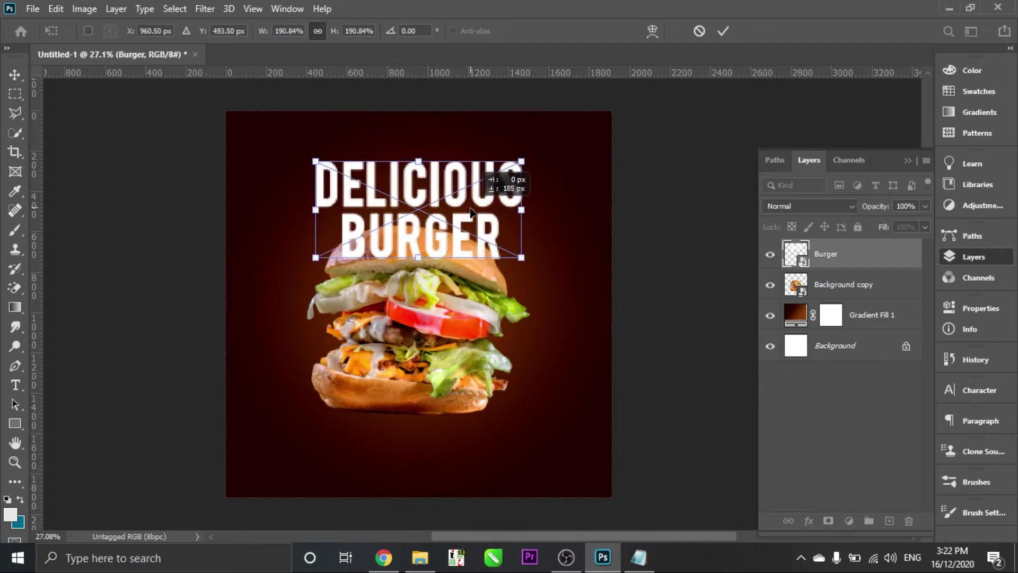
key(Return)
- Send the title behind the burger photo and tilt it about 14 degrees
key(ctrl+bracketleft)
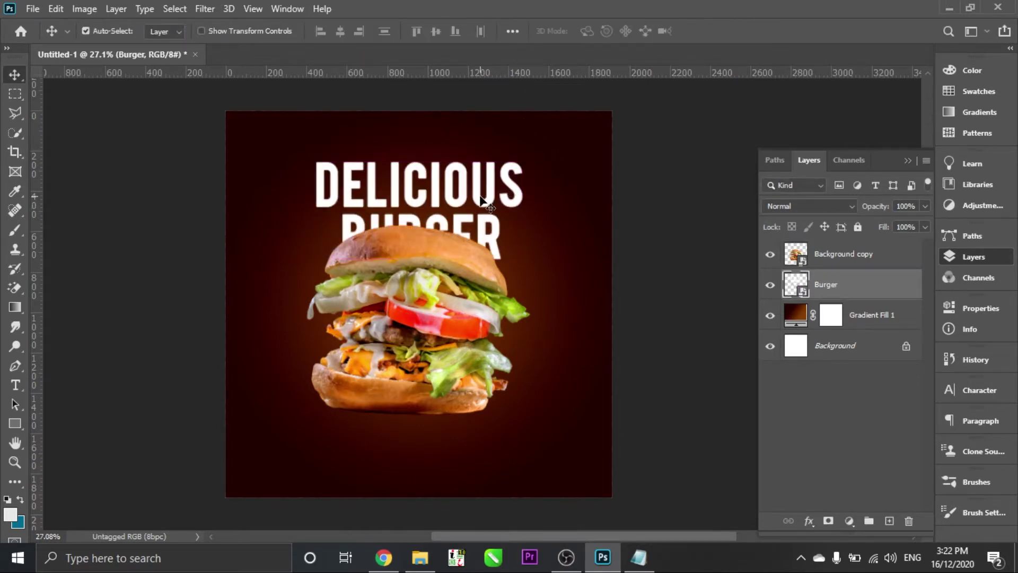
drag(418, 176, 408, 159)
key(ctrl+z)
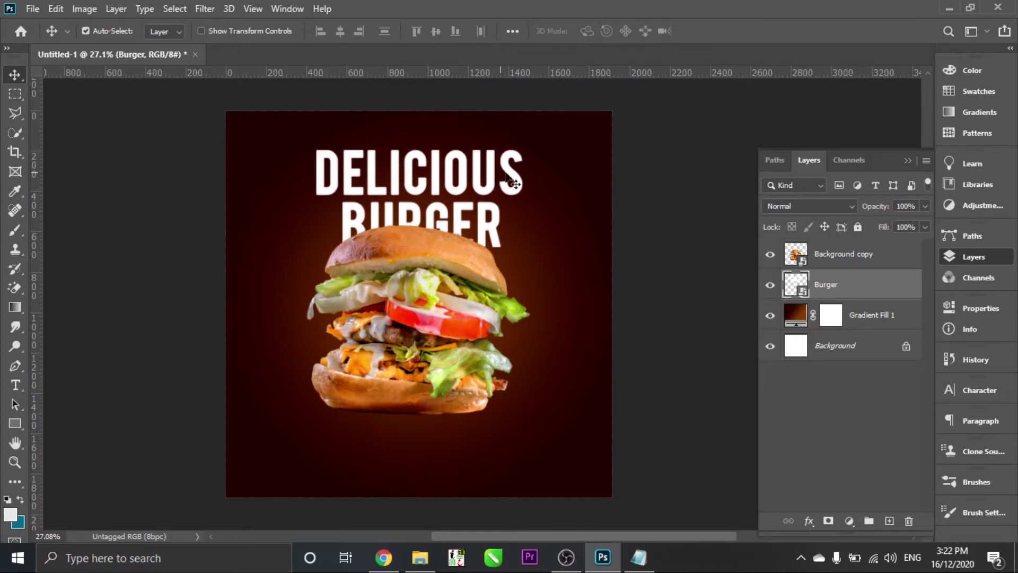
key(ctrl+t)
drag(549, 259, 556, 209)
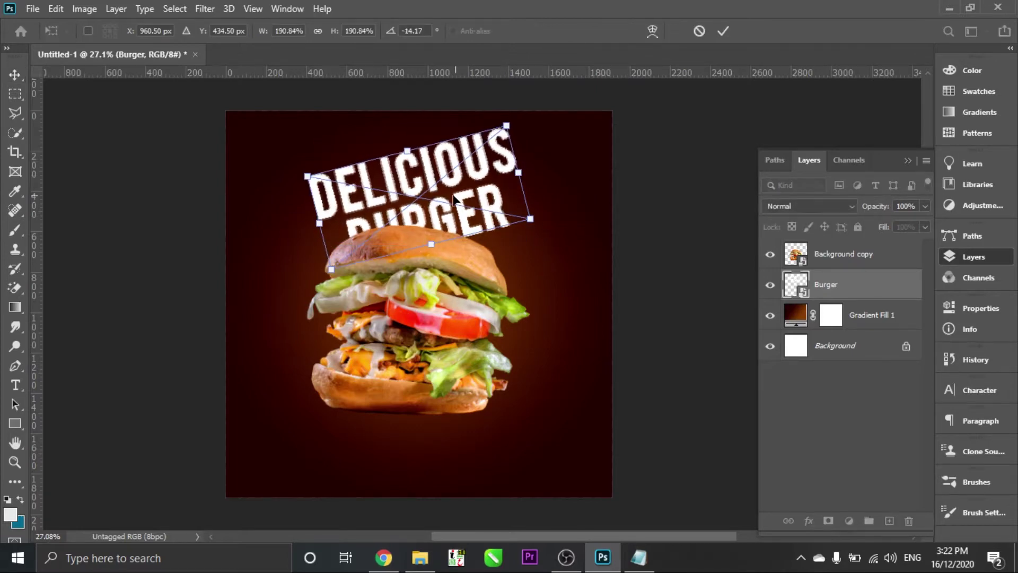
mouse_move(437, 198)
mouse_down()
mouse_move(387, 200)
mouse_move(397, 198)
mouse_up()
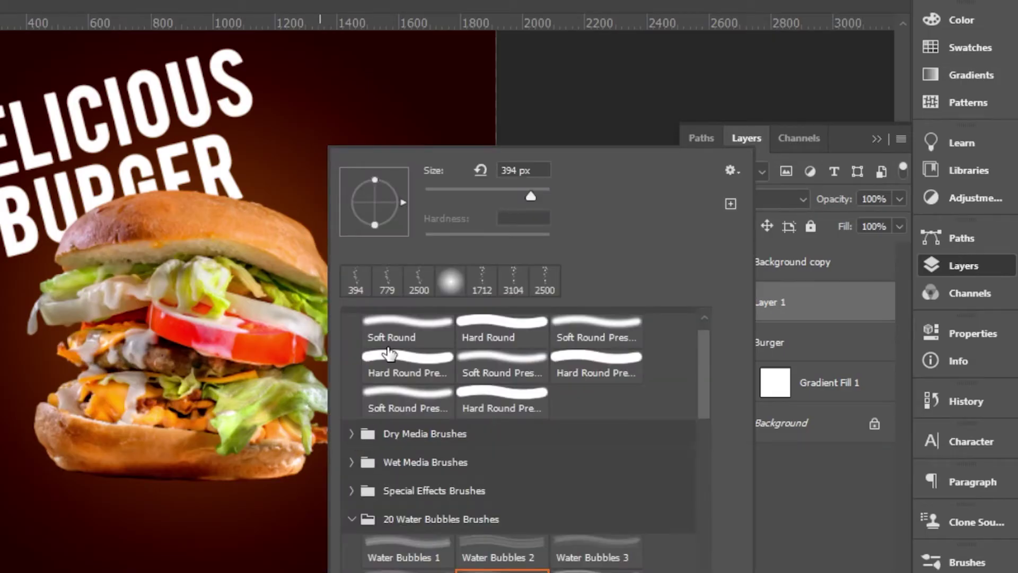
- Choose the Splatter 1 brush from the DD Splatter set
click(350, 520)
scroll(399, 501, down, 3)
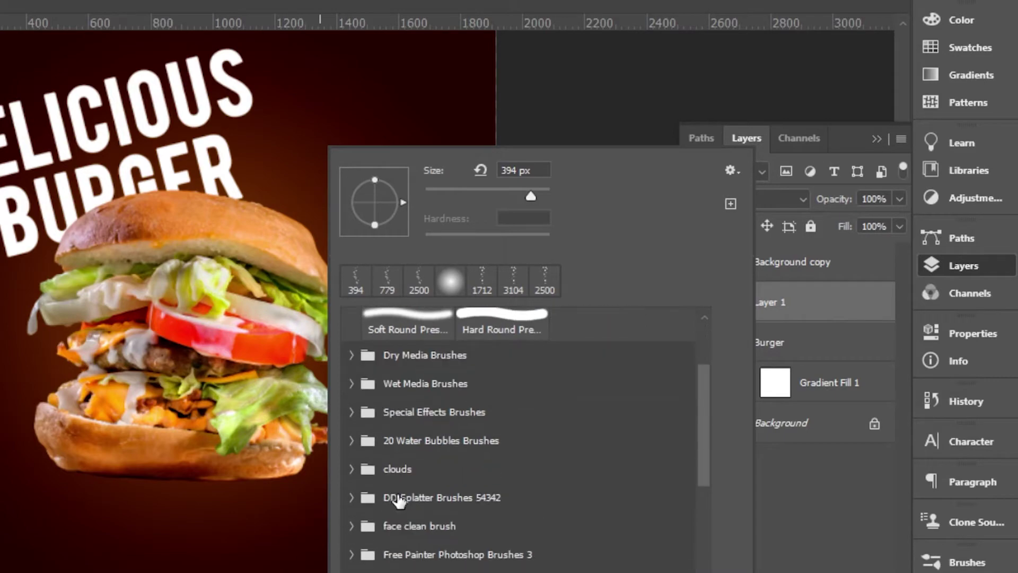
click(351, 498)
click(408, 532)
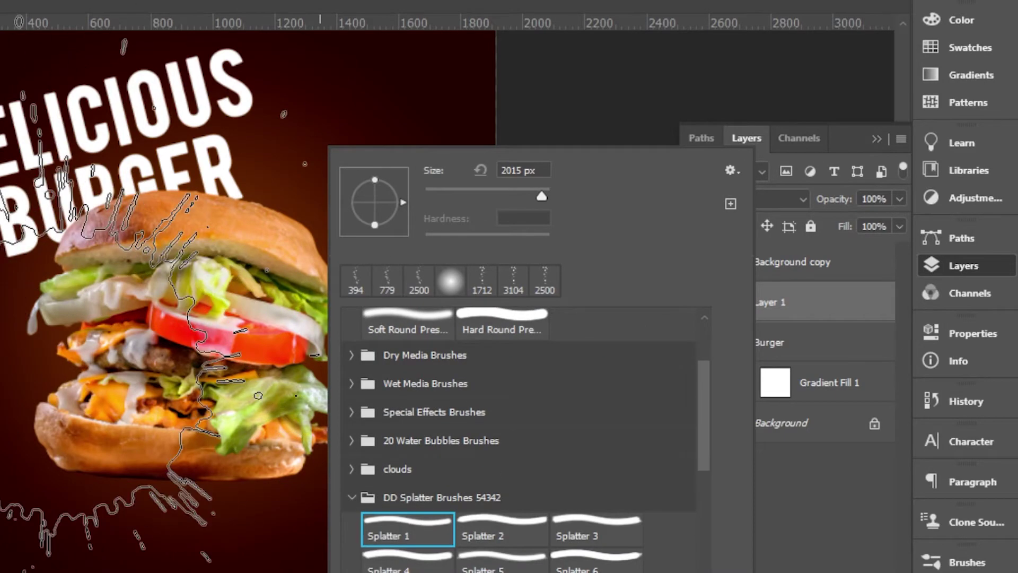
- Stamp a single white splatter behind the burger
click(180, 307)
key(ctrl+z)
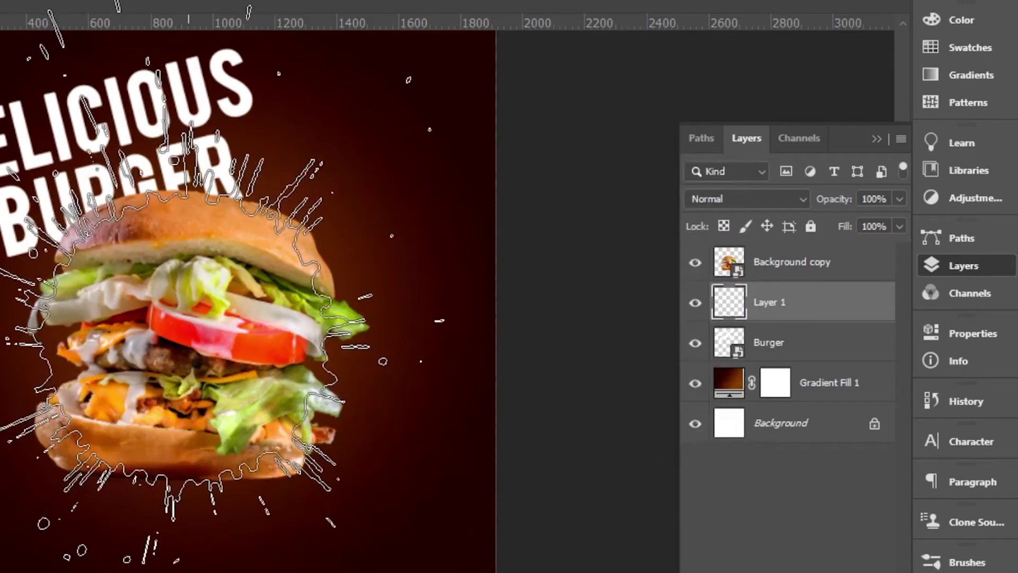
scroll(167, 269, down, 1)
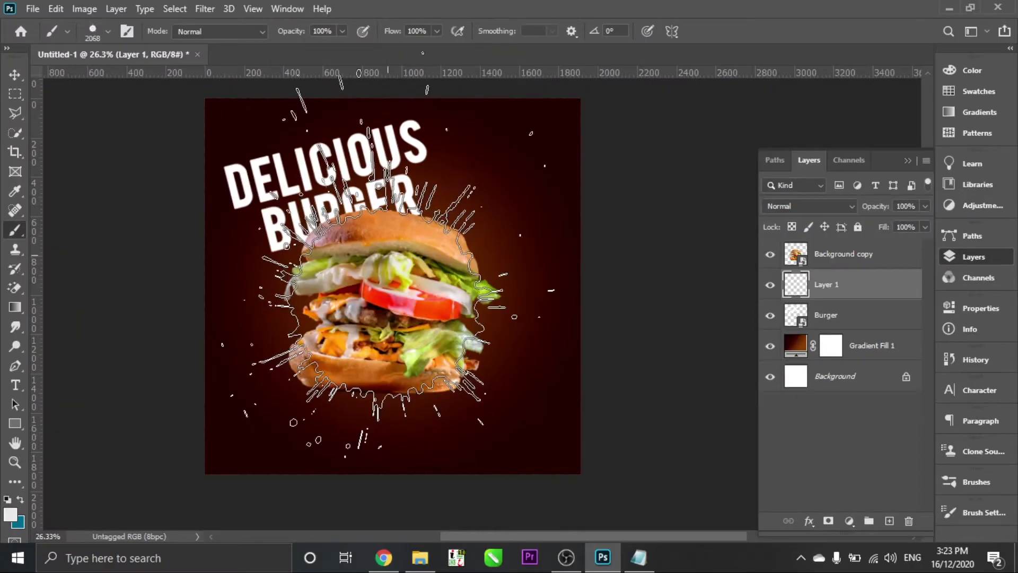
click(385, 275)
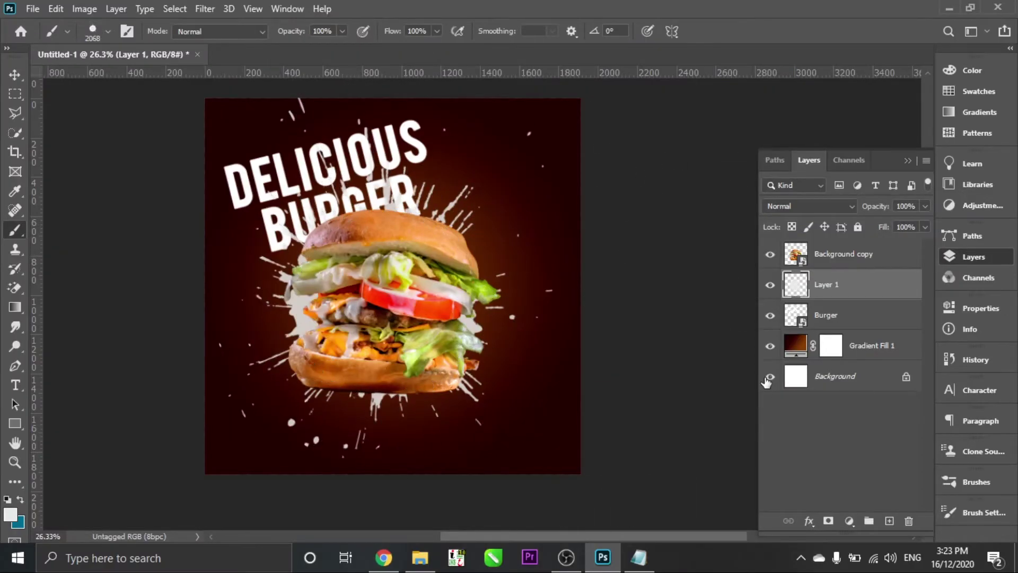
click(15, 76)
scroll(410, 359, up, 3)
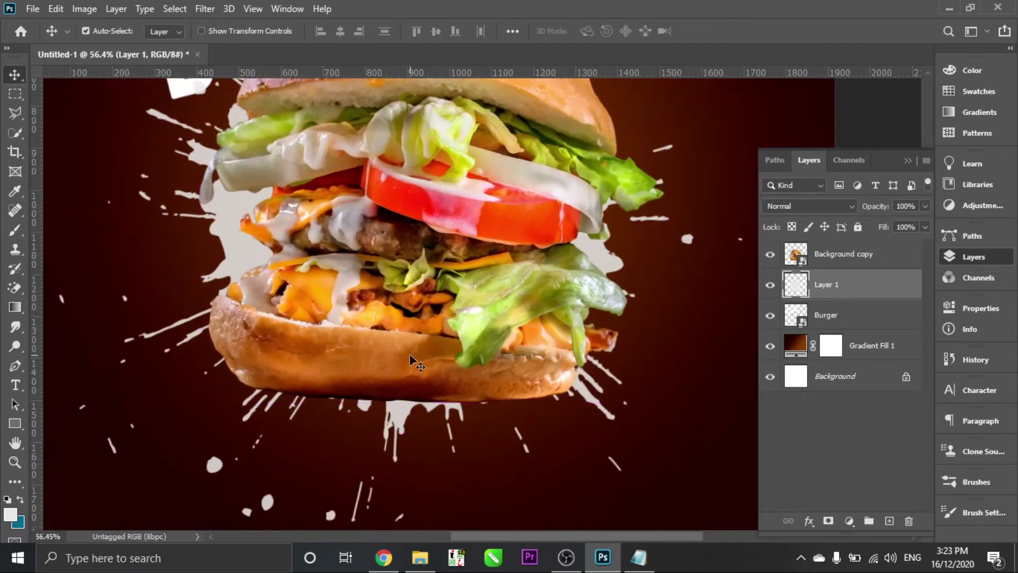
- Add a new layer below the burger photo and paint a black soft blob
click(411, 359)
click(891, 524)
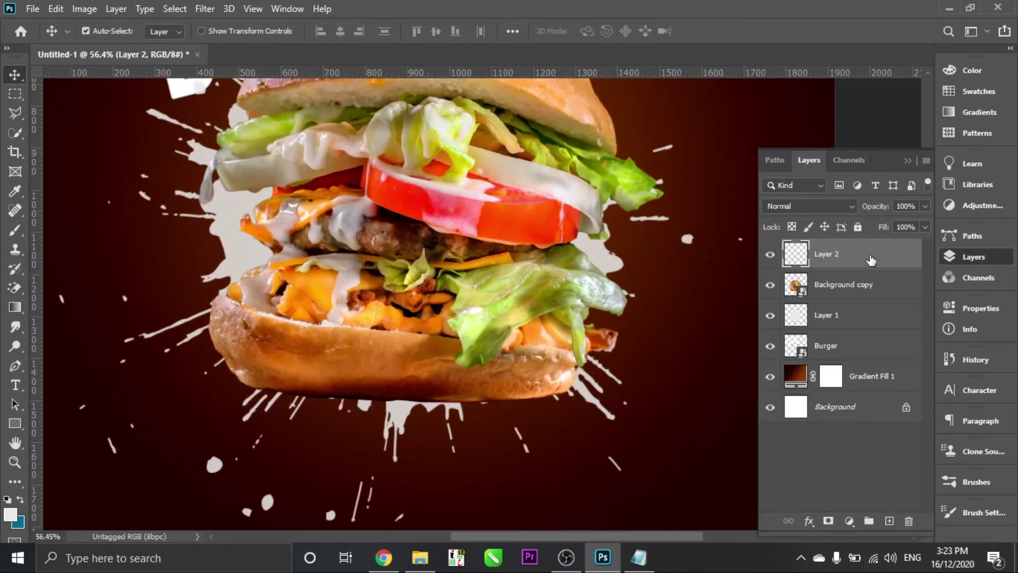
drag(843, 254, 843, 287)
key(b)
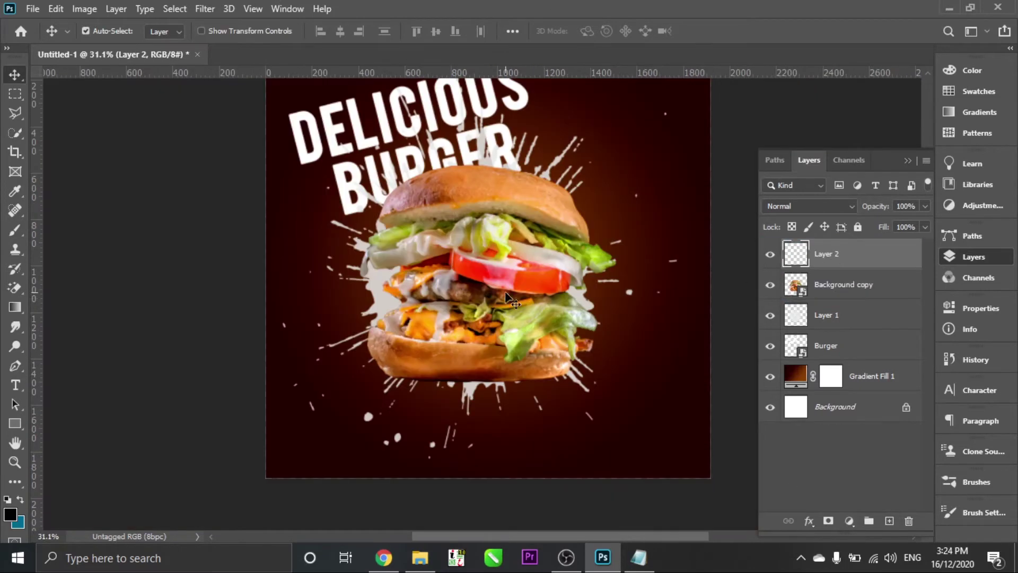
key(b)
click(503, 303)
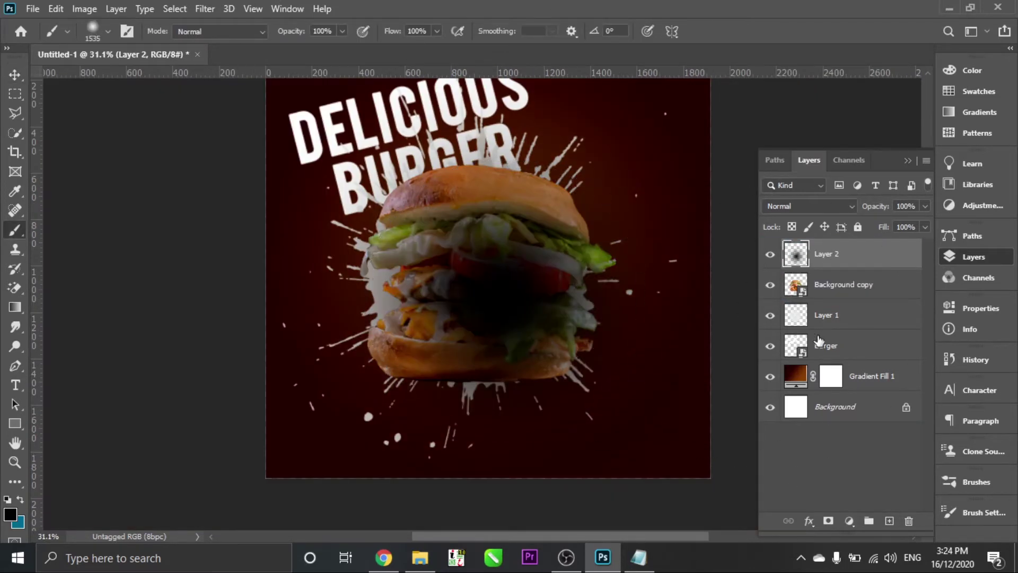
- Squash the blob into a flat band and place it behind, under the burger
key(ctrl+t)
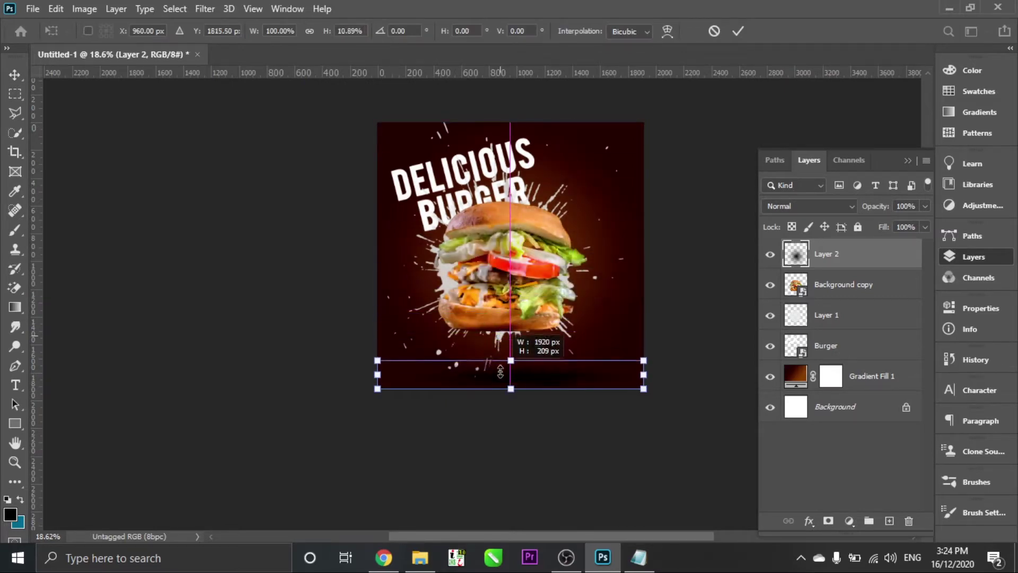
drag(509, 123, 509, 377)
scroll(589, 358, up, 3)
scroll(589, 359, up, 3)
scroll(459, 301, down, 3)
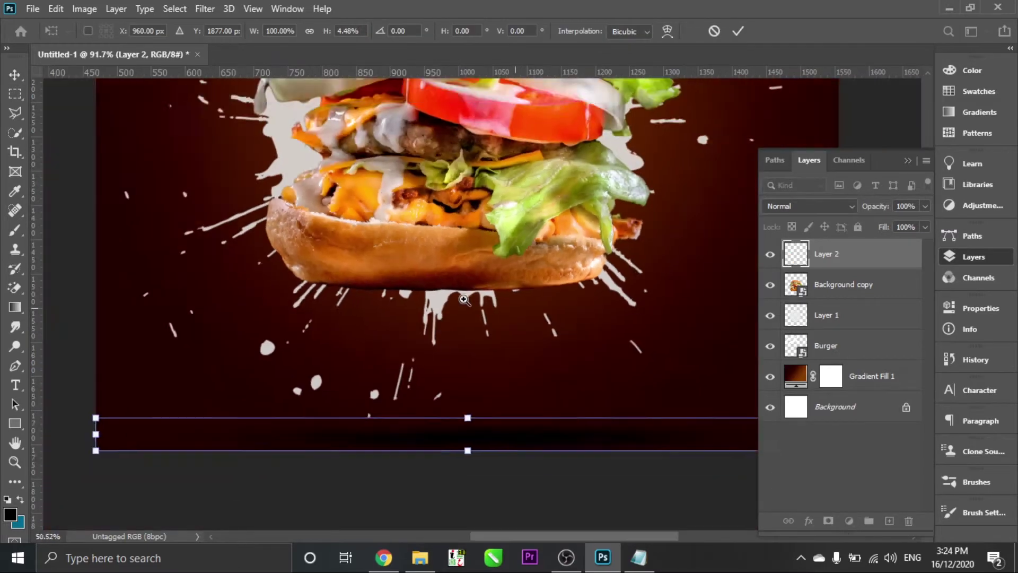
key(Return)
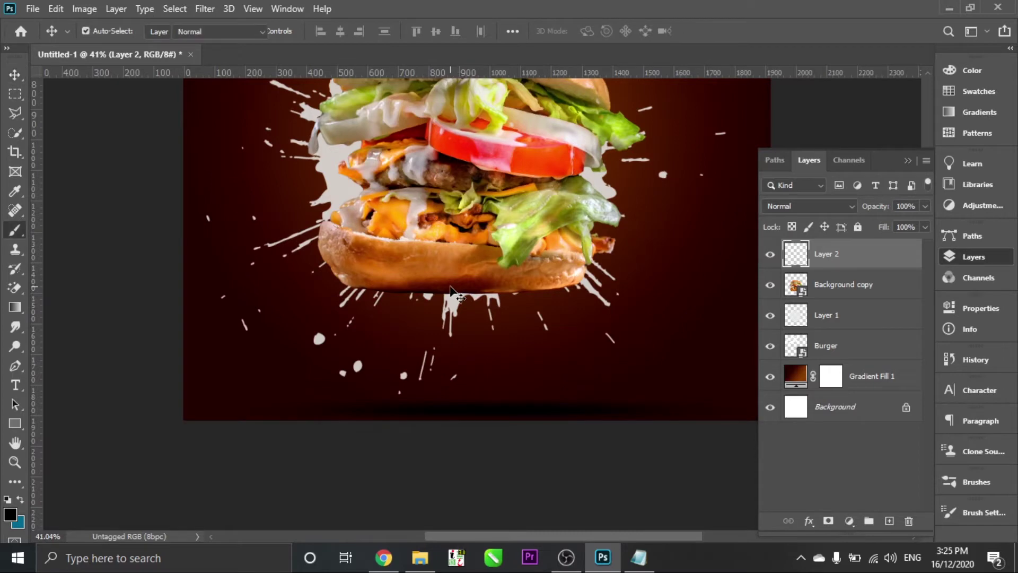
drag(460, 398, 448, 296)
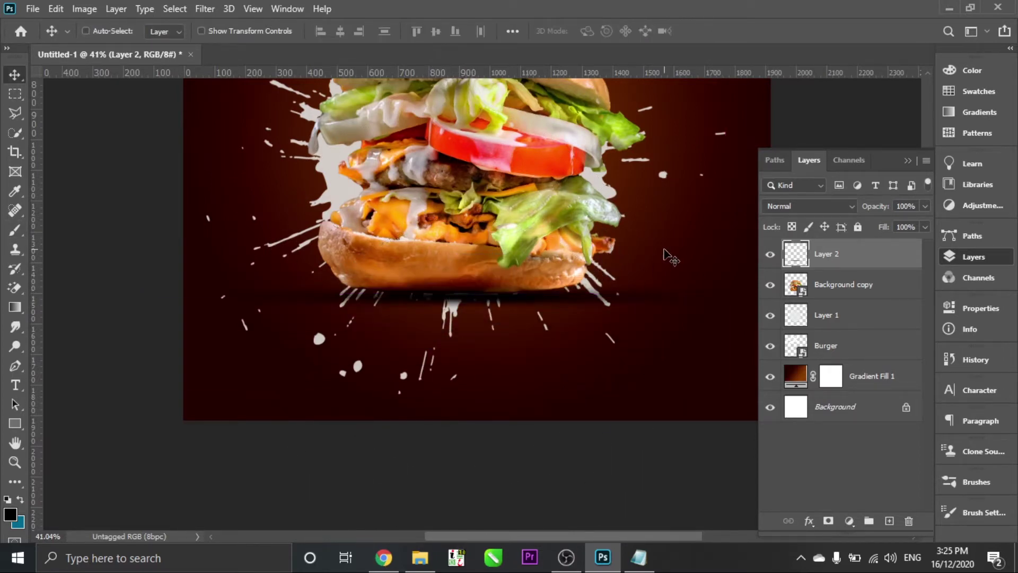
key(ctrl+bracketleft)
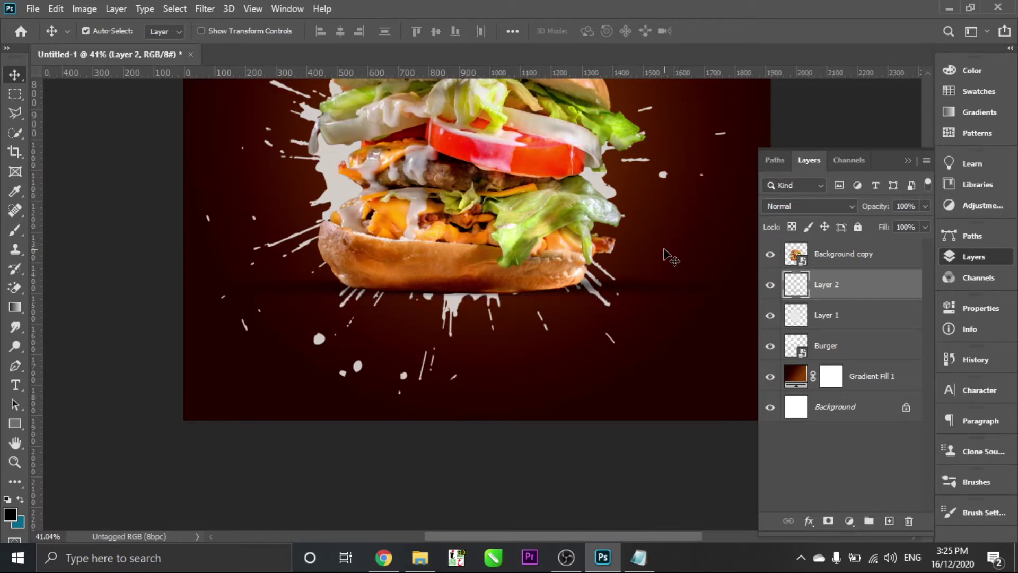
scroll(492, 390, down, 3)
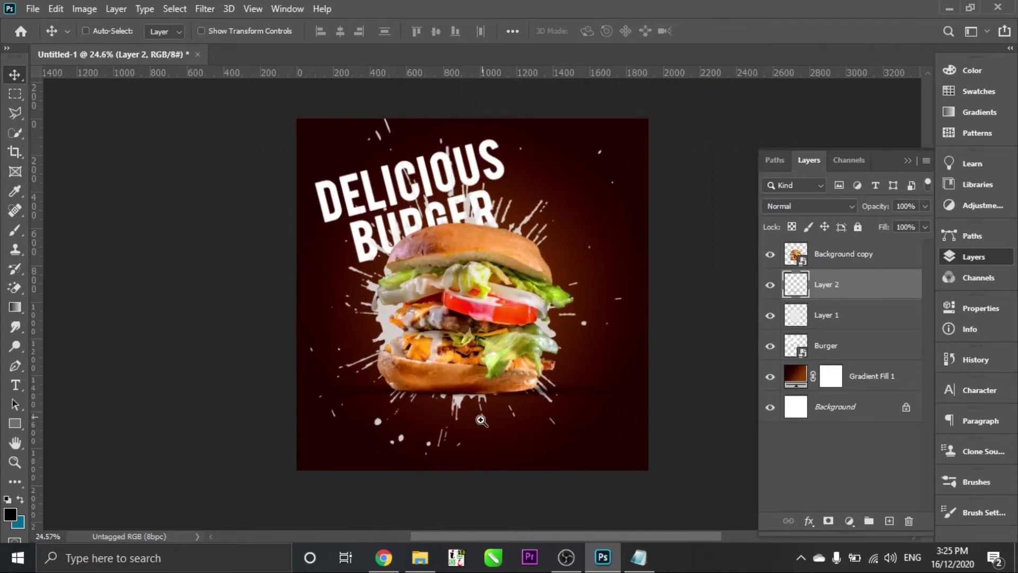
- Give the title an orange Color Overlay layer effect
scroll(482, 413, up, 5)
scroll(510, 404, up, 1)
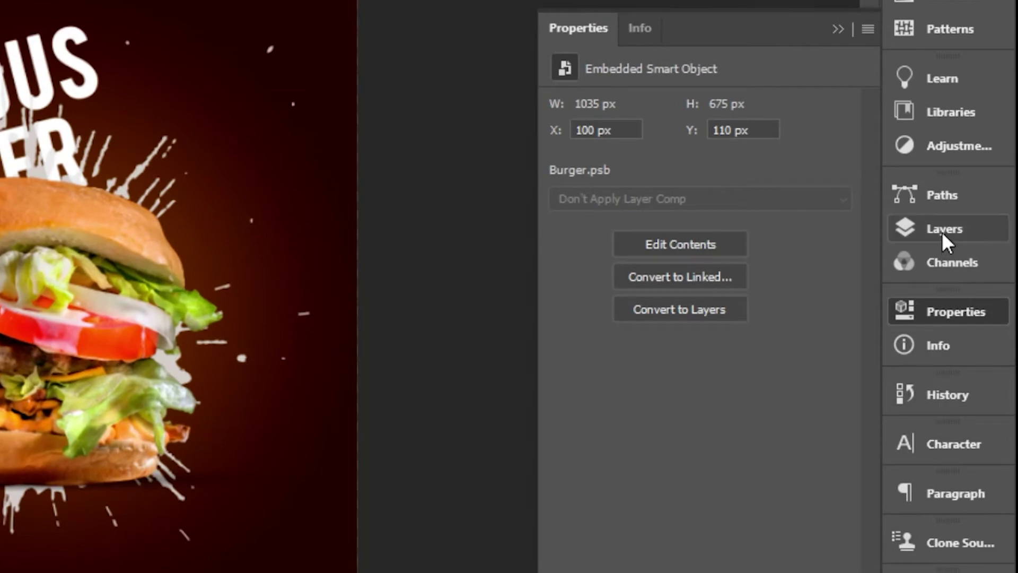
click(942, 231)
click(669, 525)
click(748, 442)
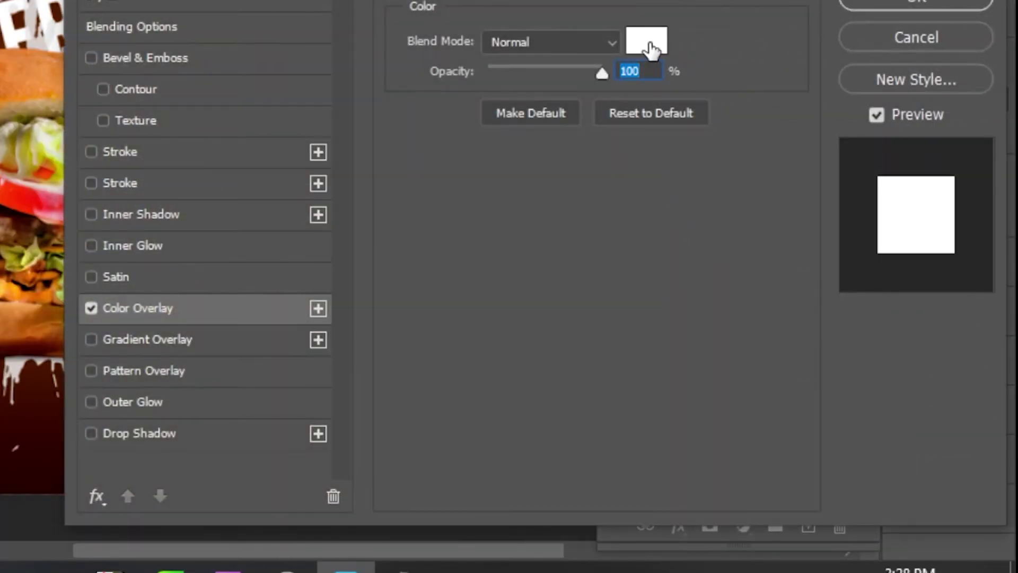
click(647, 44)
mouse_move(44, 71)
mouse_down()
mouse_move(33, 99)
mouse_move(8, 67)
mouse_up()
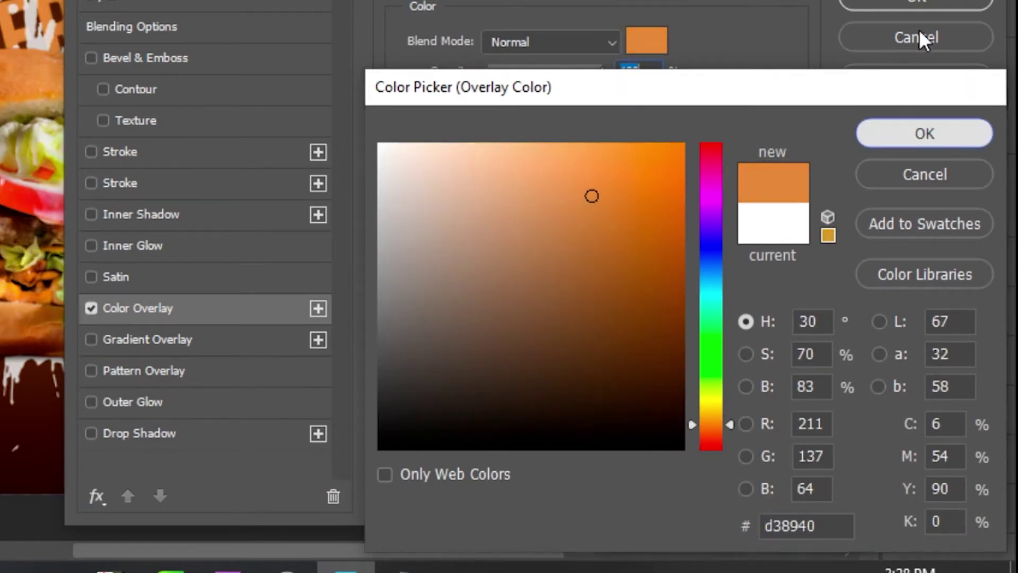
key(Return)
key(Return)
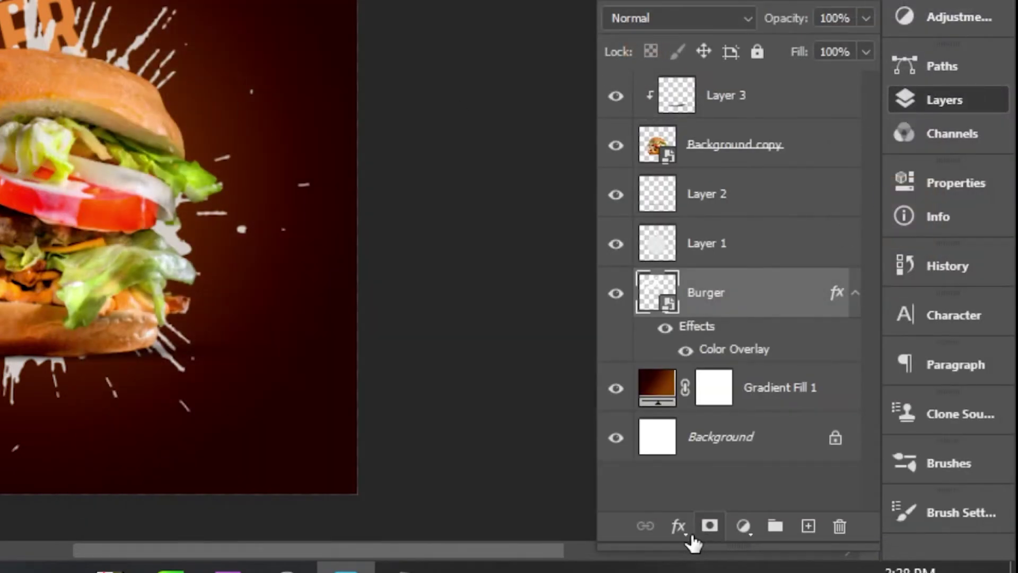
- Add a Drop Shadow with 28 px distance and 65% opacity
click(679, 524)
click(694, 508)
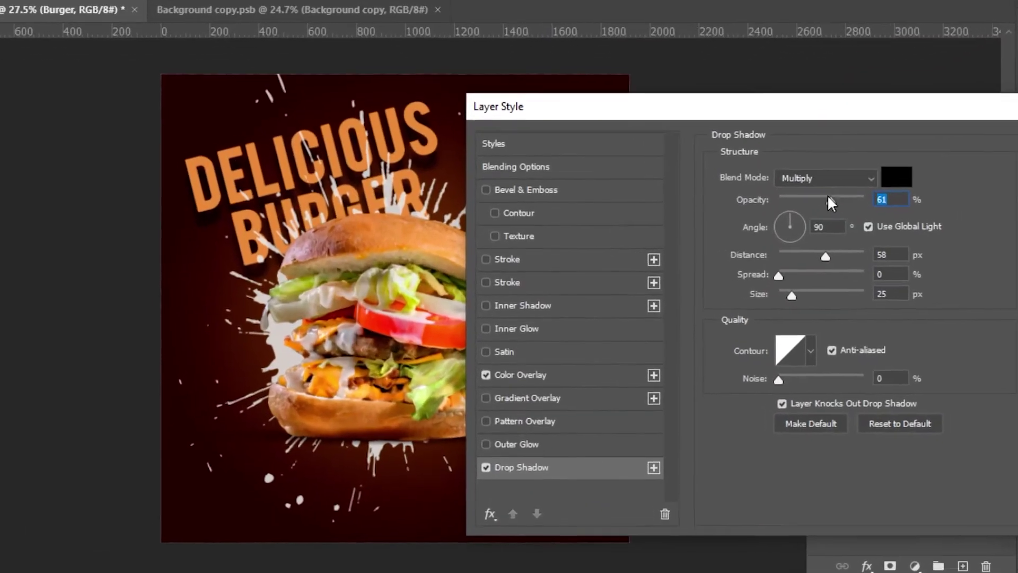
drag(827, 195, 892, 192)
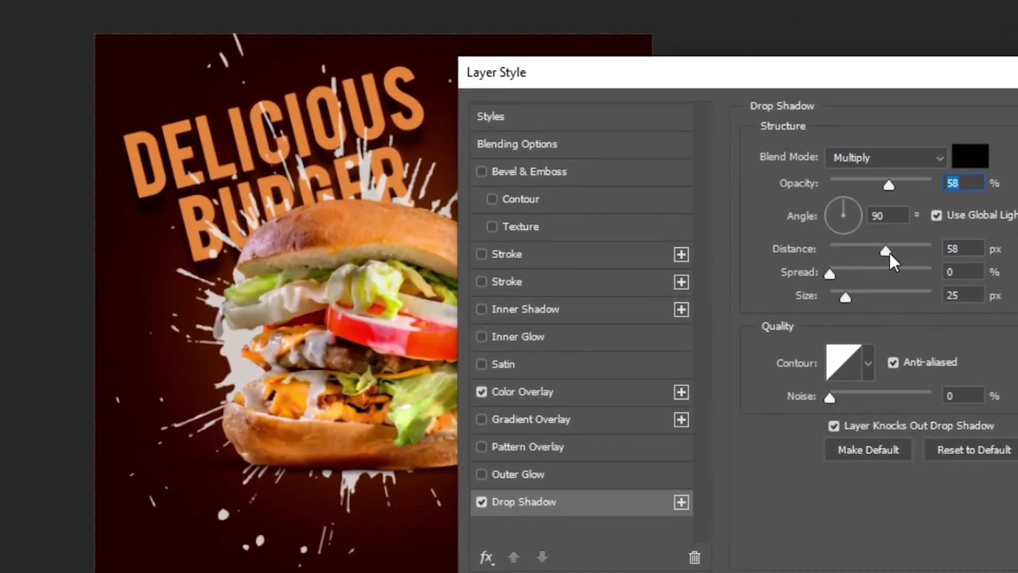
mouse_move(889, 253)
mouse_down()
mouse_move(838, 250)
mouse_move(867, 253)
mouse_move(845, 250)
mouse_move(856, 252)
mouse_up()
mouse_move(883, 183)
mouse_down()
mouse_move(868, 186)
mouse_move(899, 189)
mouse_move(873, 187)
mouse_up()
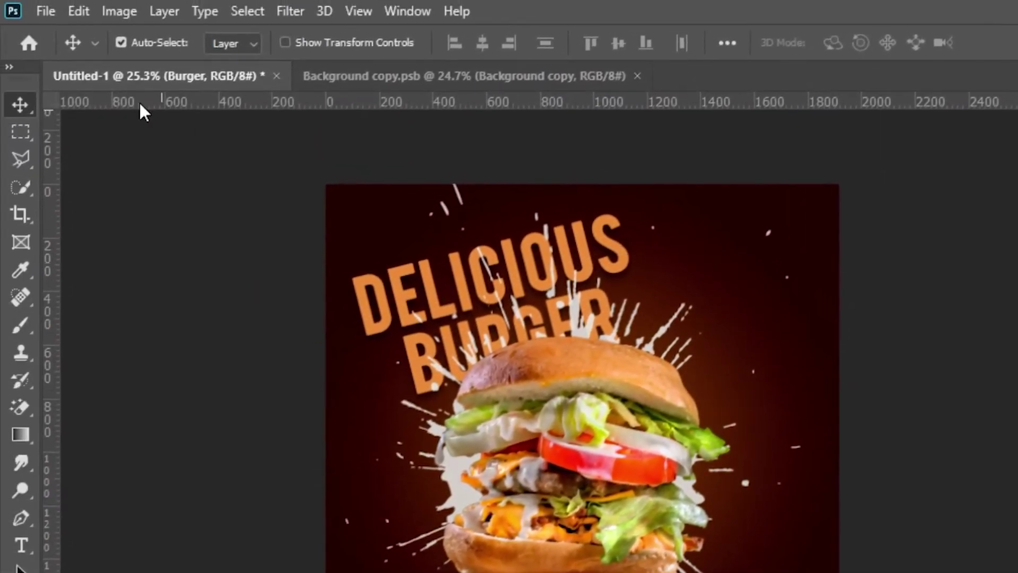
- Try placing the cola image, then cancel the placement
click(45, 11)
key(Right)
key(Right)
key(Right)
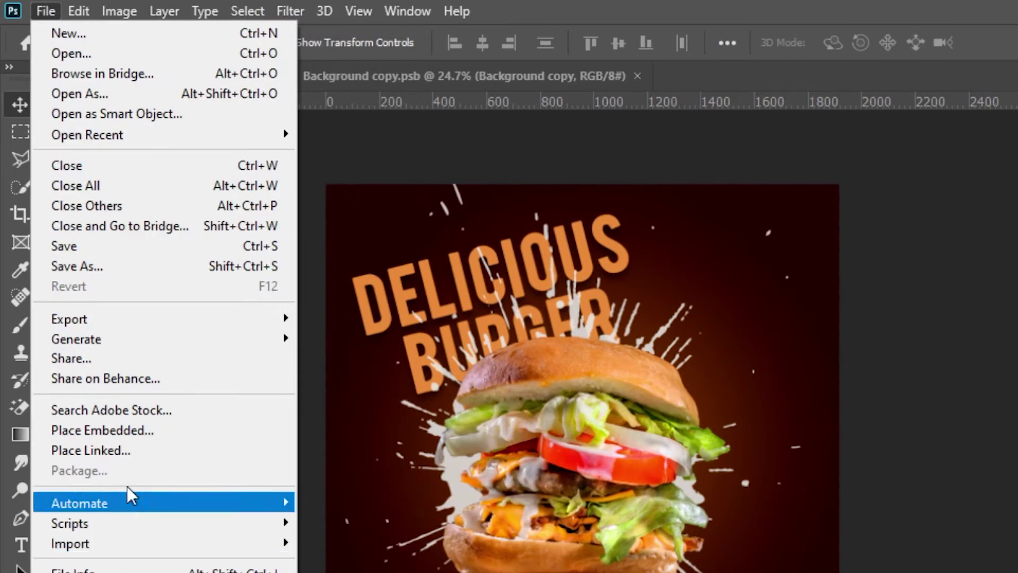
click(132, 430)
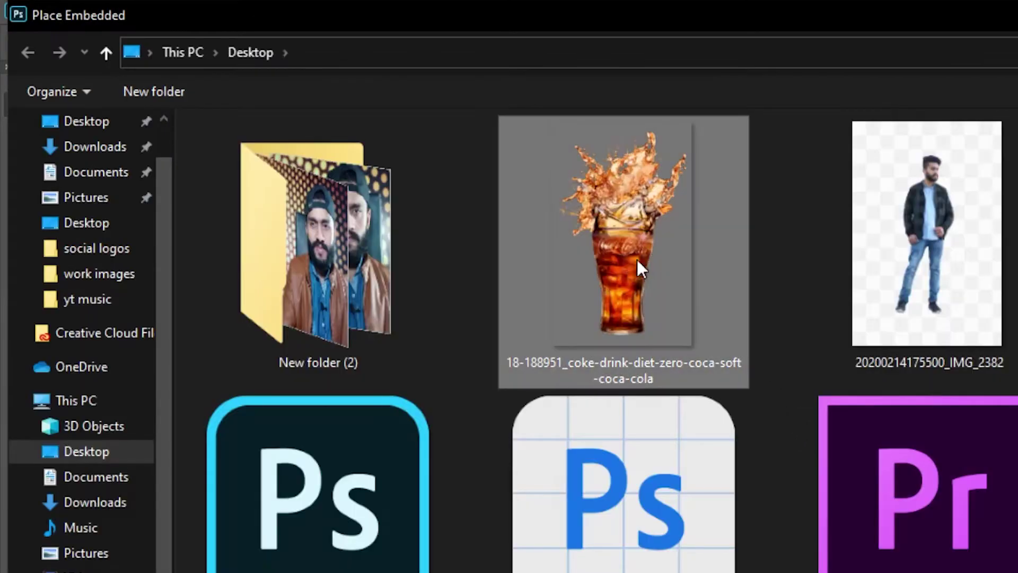
double_click(638, 259)
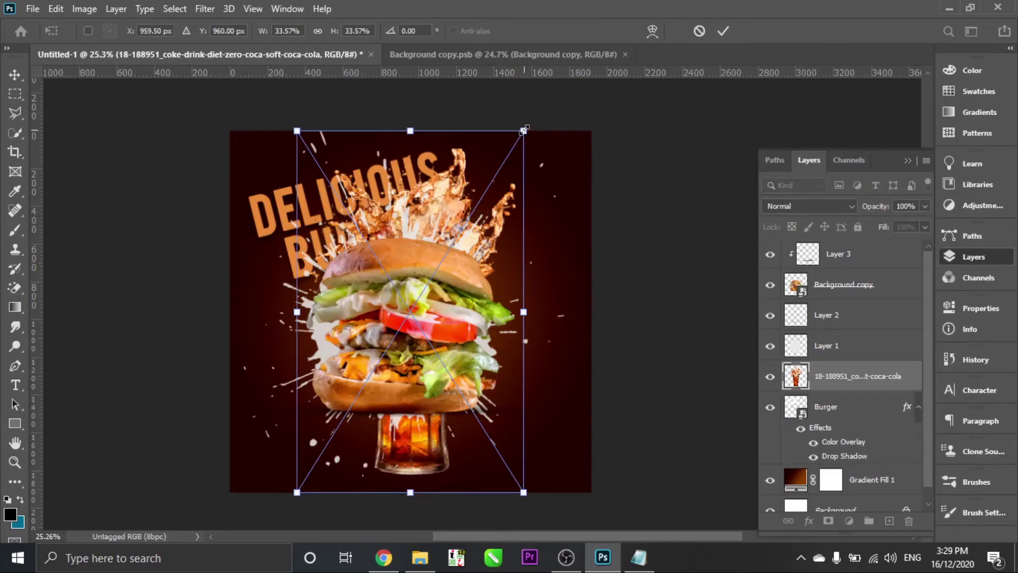
drag(524, 129, 493, 234)
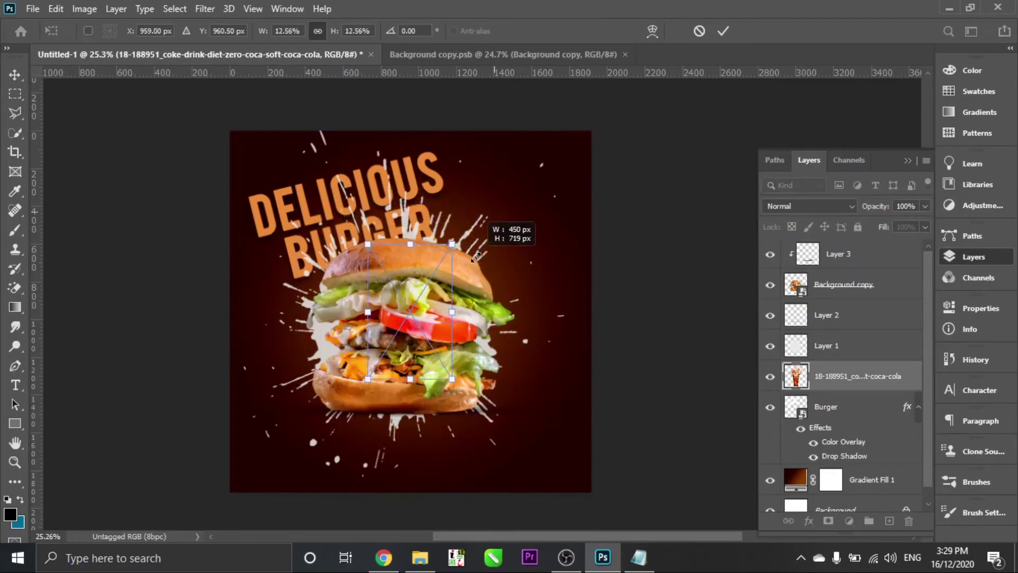
key(Escape)
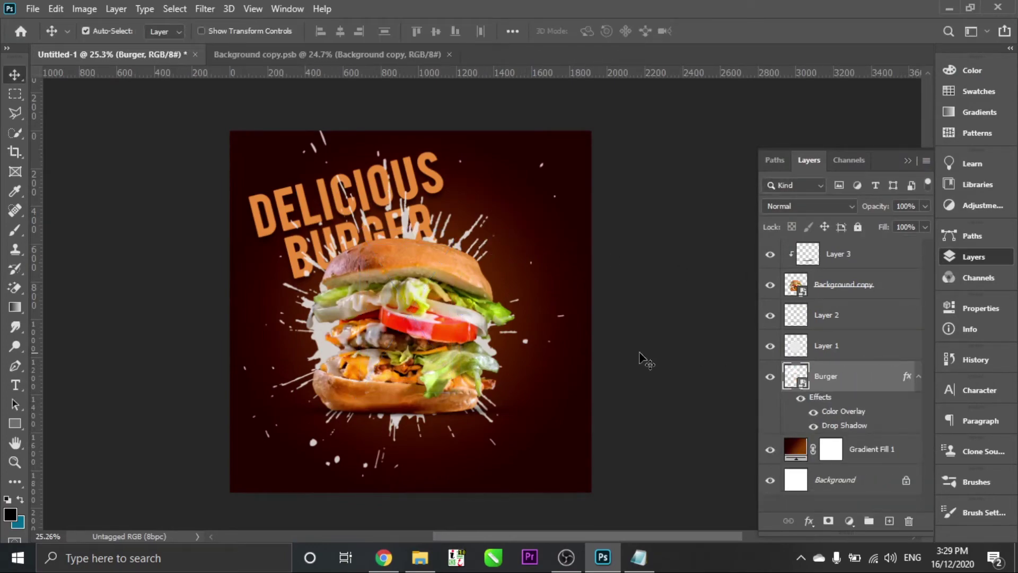
- Place the cola image as an embedded layer and bring it to the top
click(33, 9)
click(146, 301)
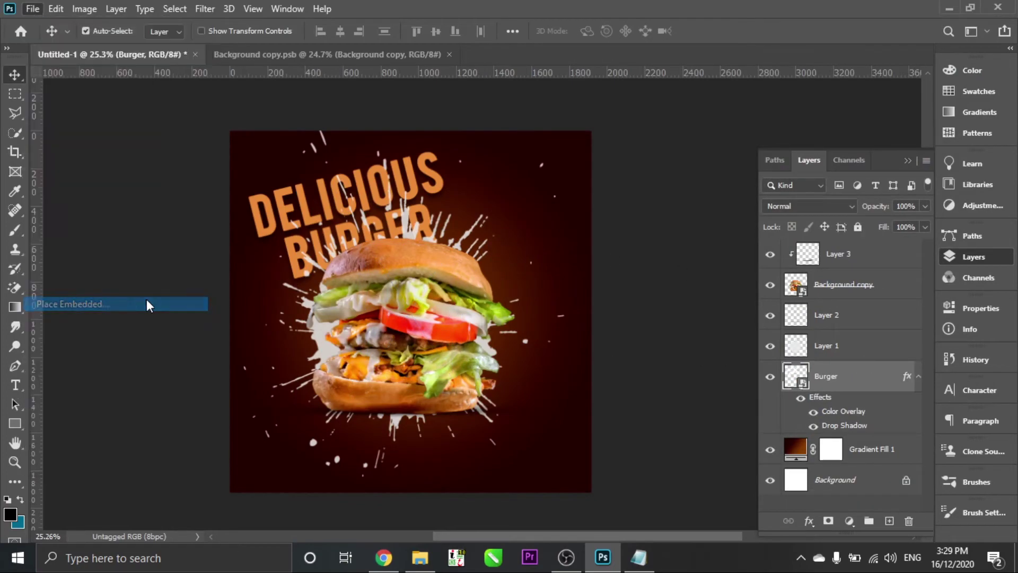
double_click(408, 167)
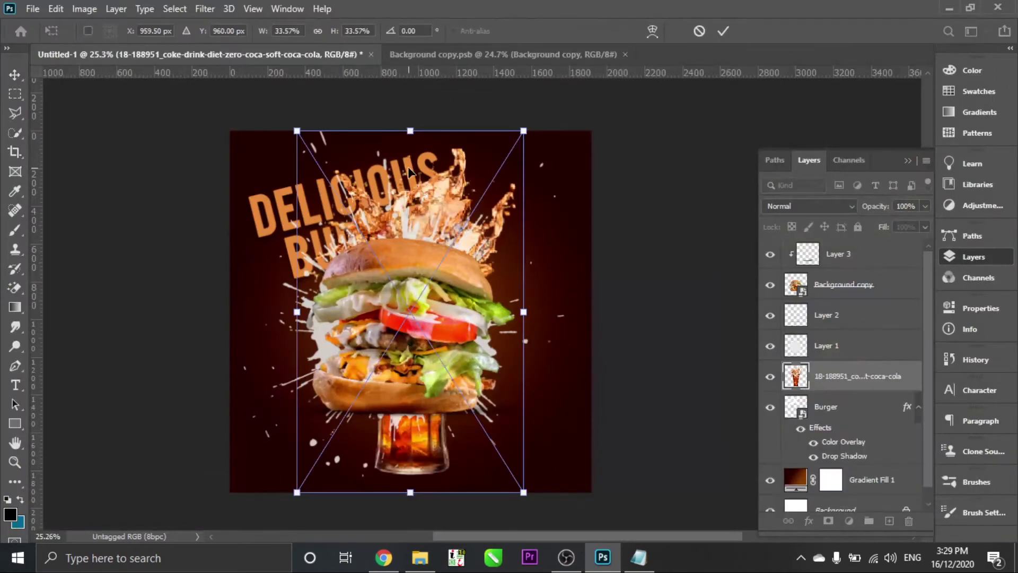
key(Return)
key(ctrl+shift+bracketright)
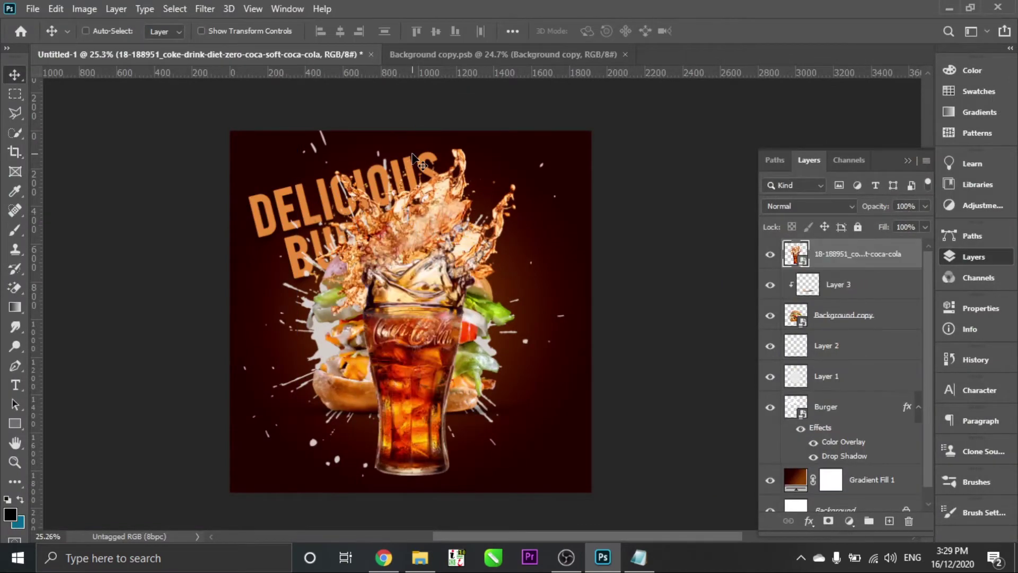
- Shrink the cola glass to about 15% and set it beside the burger's right side
key(ctrl+t)
drag(296, 130, 425, 335)
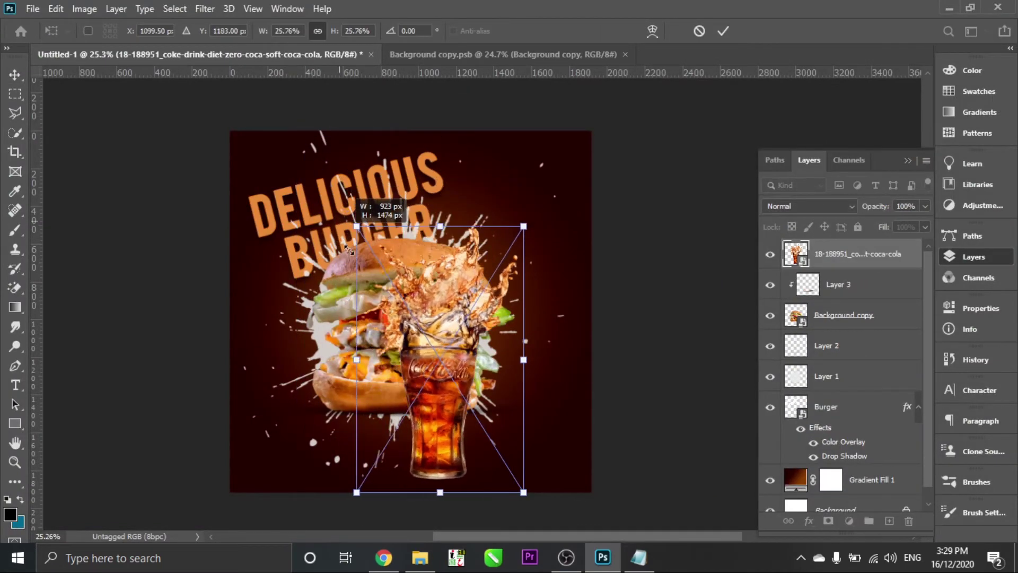
drag(486, 420, 499, 358)
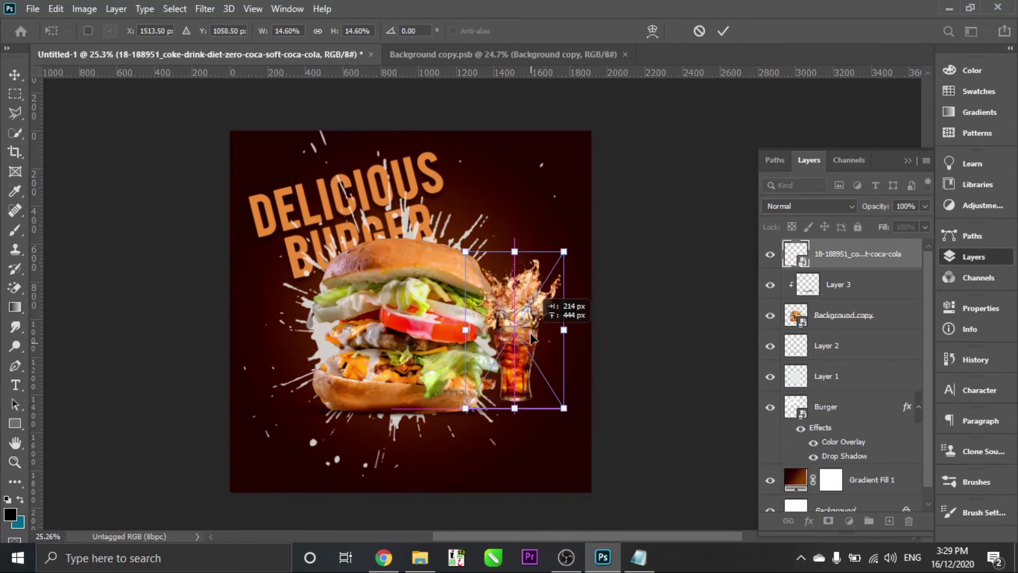
key(Return)
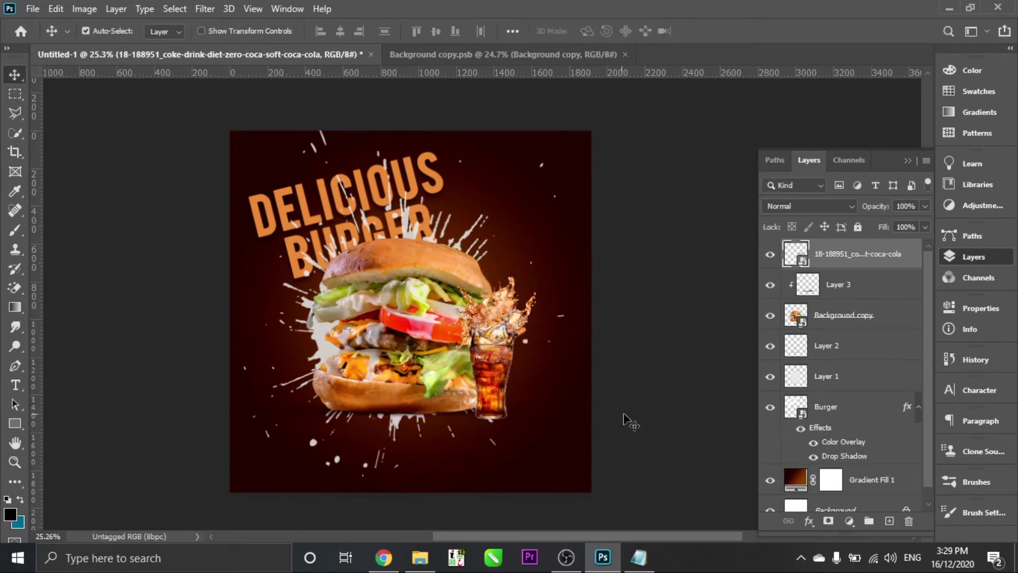
drag(404, 474, 602, 192)
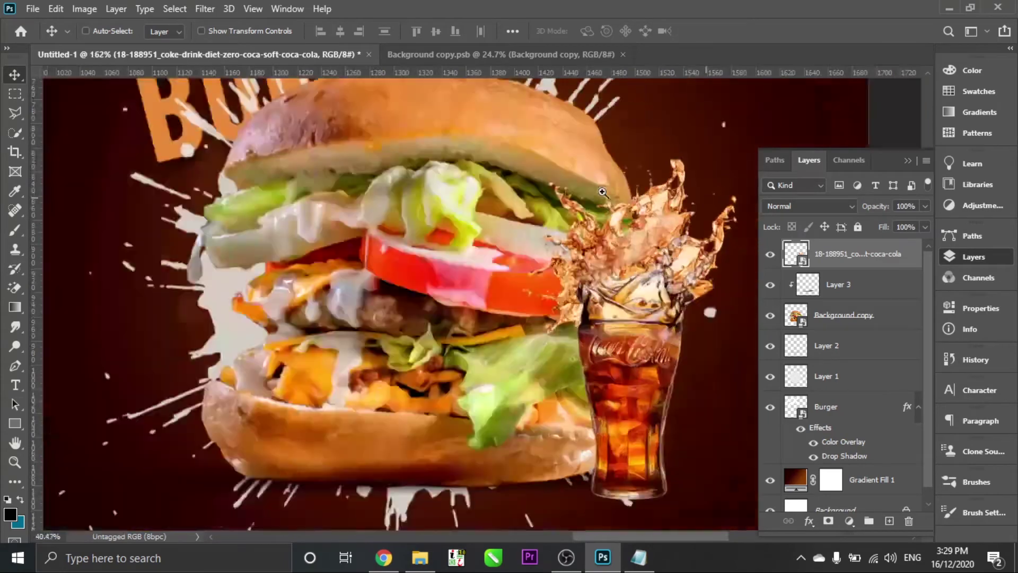
key(ctrl+0)
drag(604, 297, 624, 369)
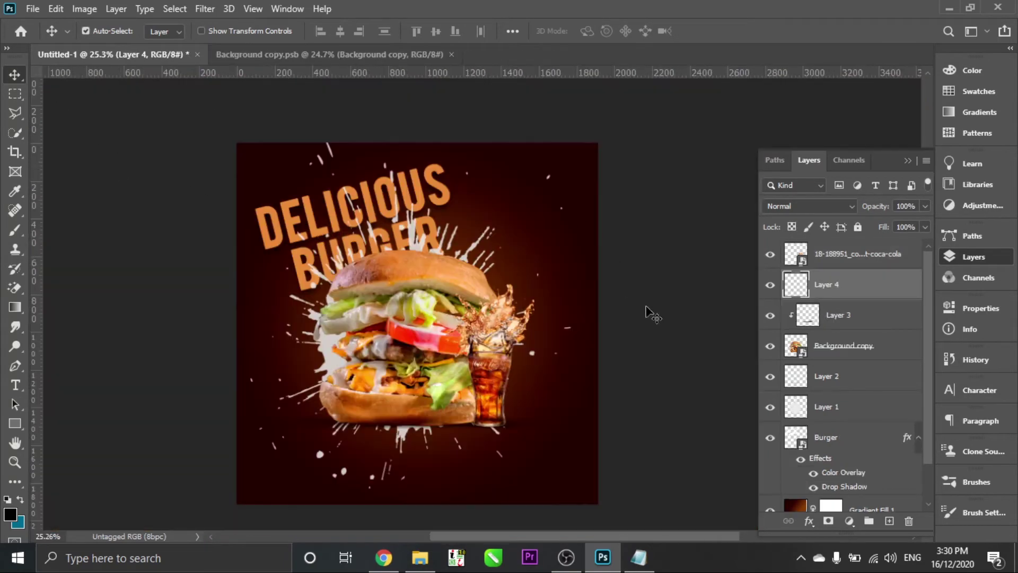
- Paste the tagline 'Best Burger In Town' from the notes into a new text line on the poster
click(657, 311)
click(639, 556)
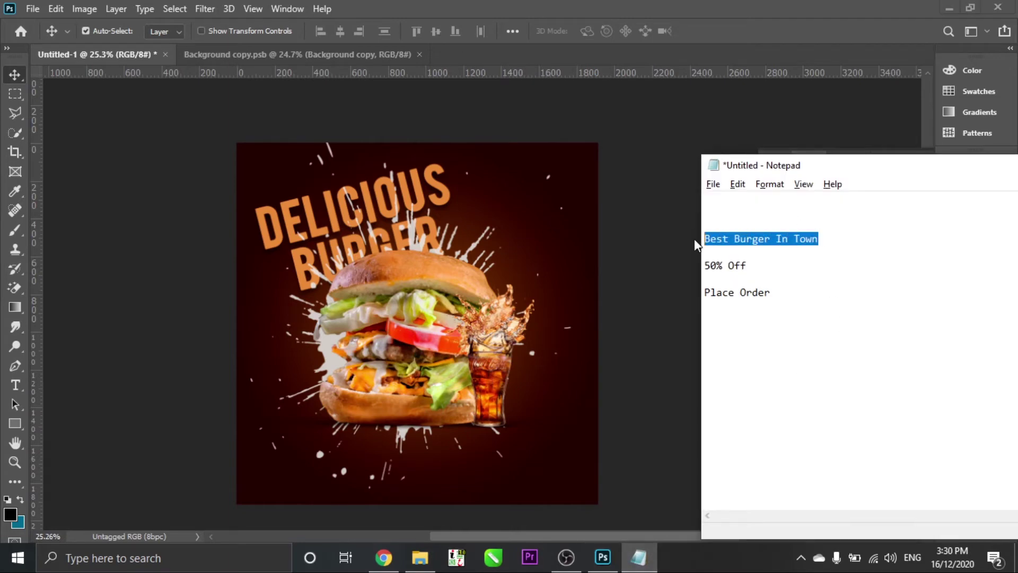
key(ctrl+x)
click(490, 420)
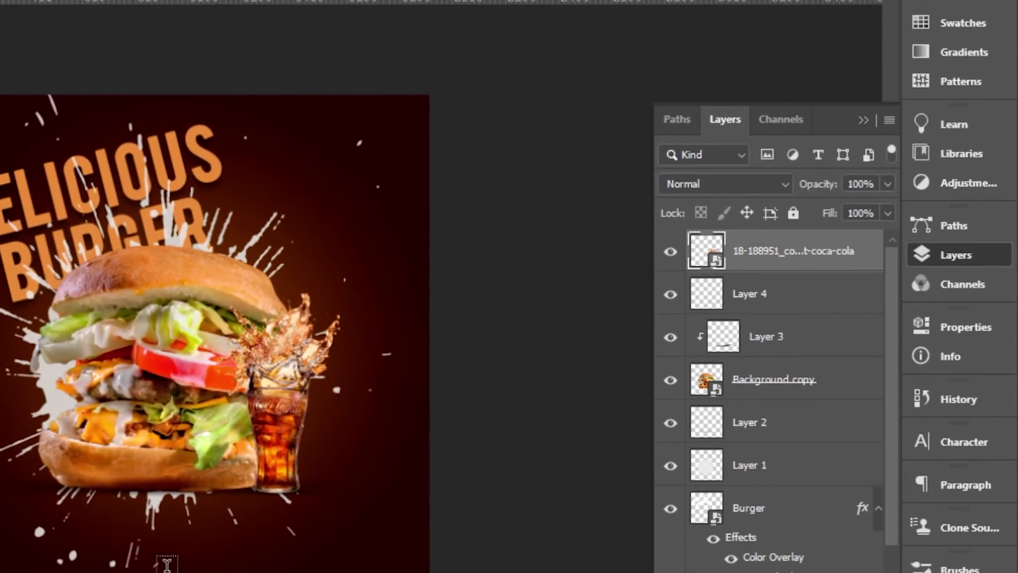
click(333, 560)
key(ctrl+v)
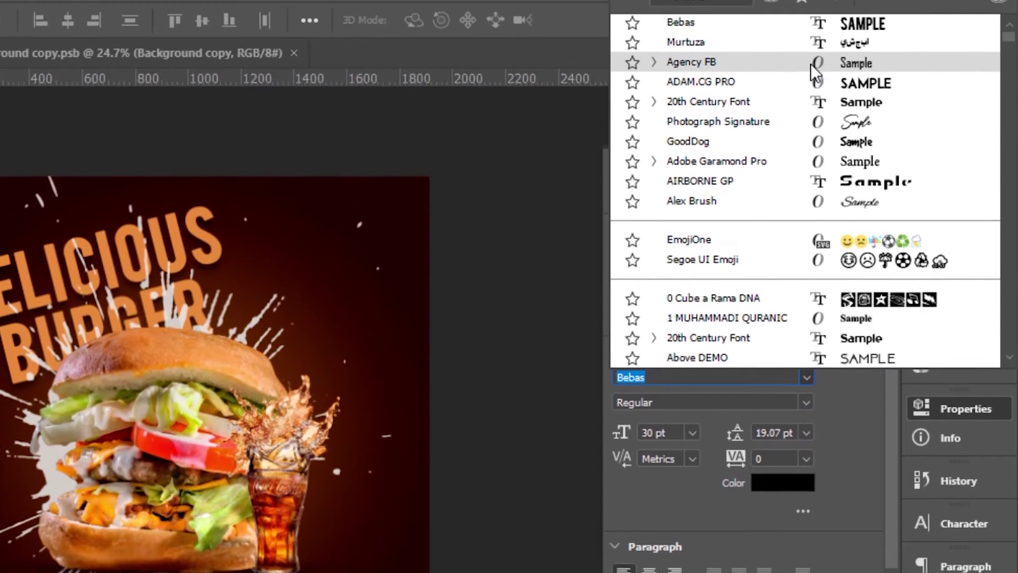
- Set the tagline font to GoodDog and move it up under the burger
click(810, 64)
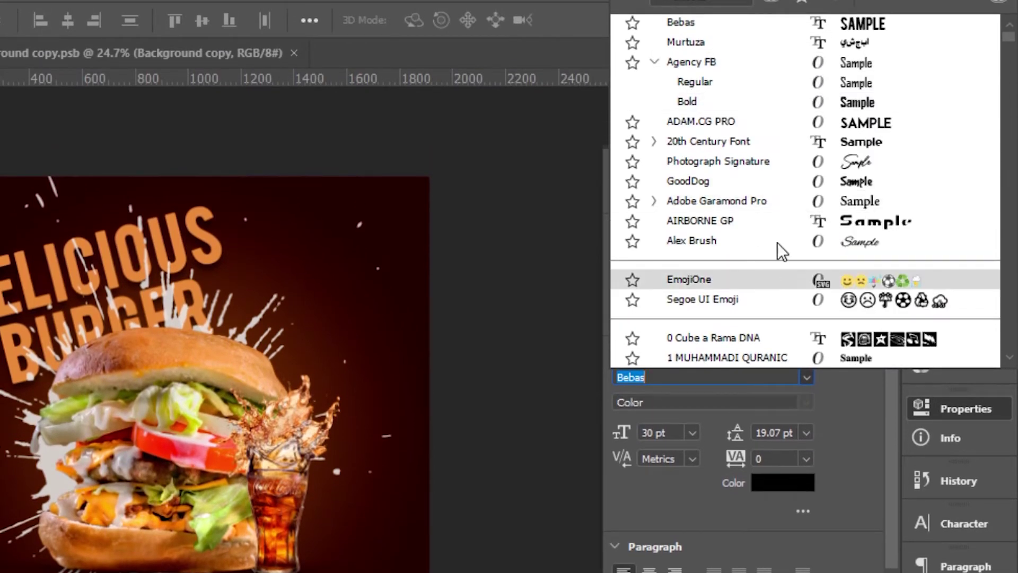
click(780, 181)
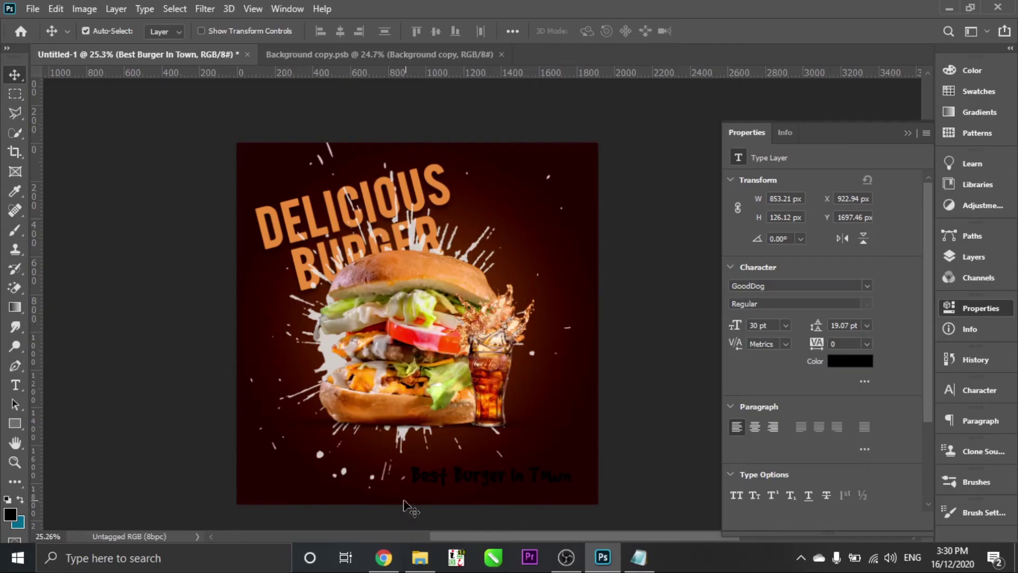
scroll(419, 477, up, 2)
scroll(424, 477, up, 3)
mouse_move(422, 475)
mouse_down()
mouse_move(432, 476)
mouse_move(301, 432)
mouse_up()
scroll(301, 433, up, 2)
click(974, 257)
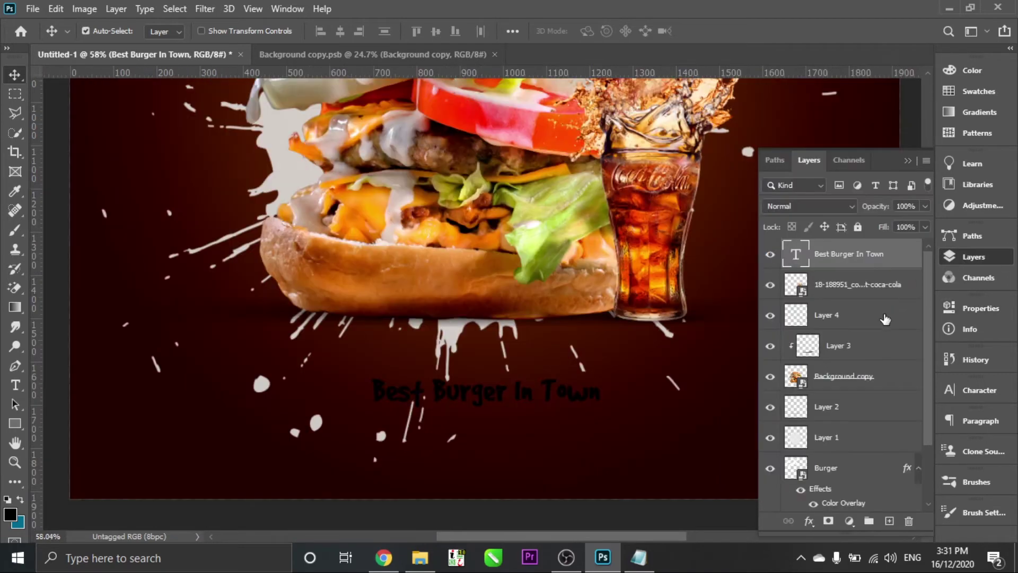
- Colour the tagline #ffffff and enlarge it to about 130%
click(997, 310)
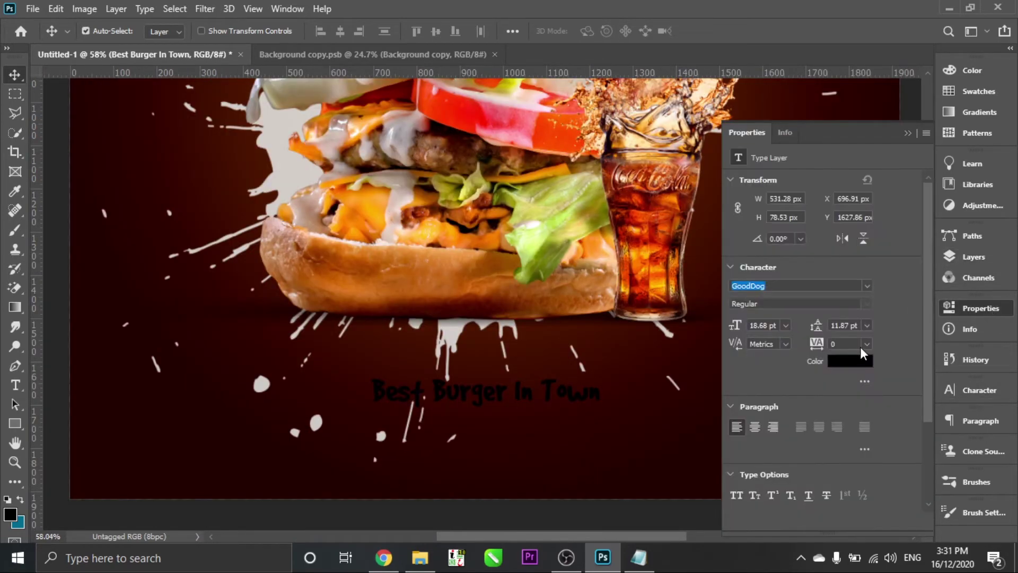
click(860, 361)
text(ffffff)
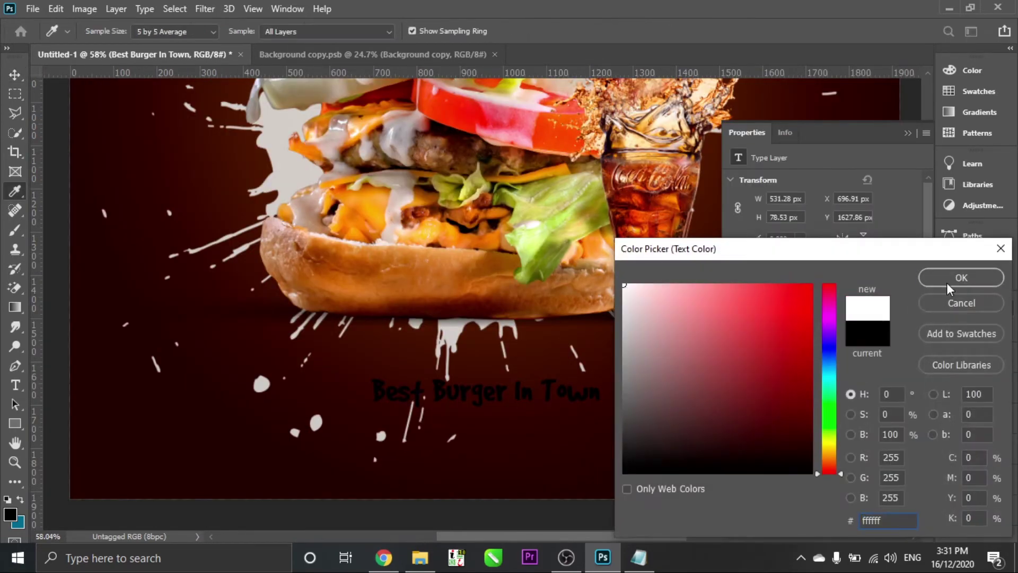
click(948, 285)
scroll(352, 326, down, 5)
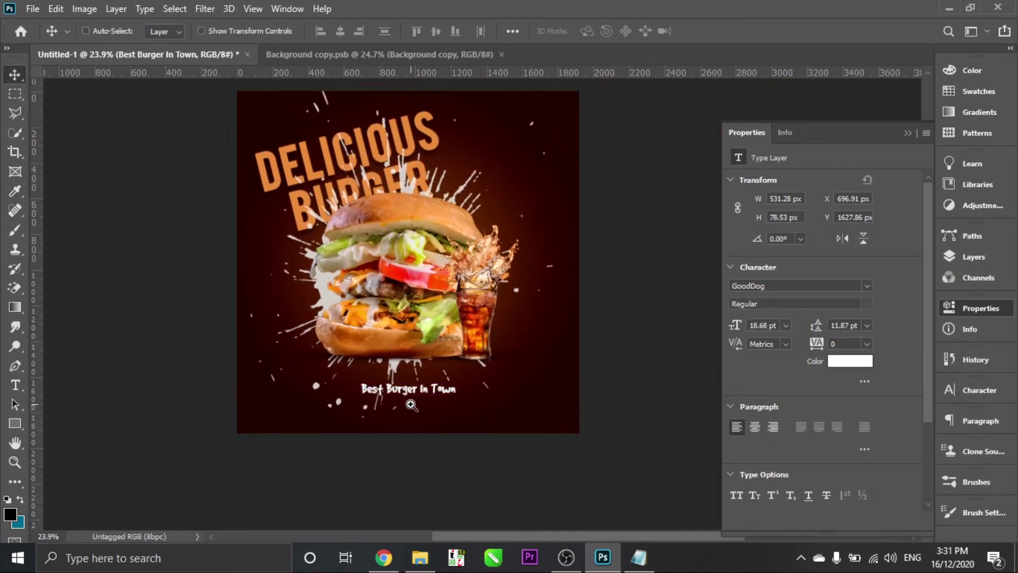
scroll(407, 410, up, 1)
scroll(407, 411, up, 2)
scroll(477, 381, up, 1)
scroll(518, 363, down, 1)
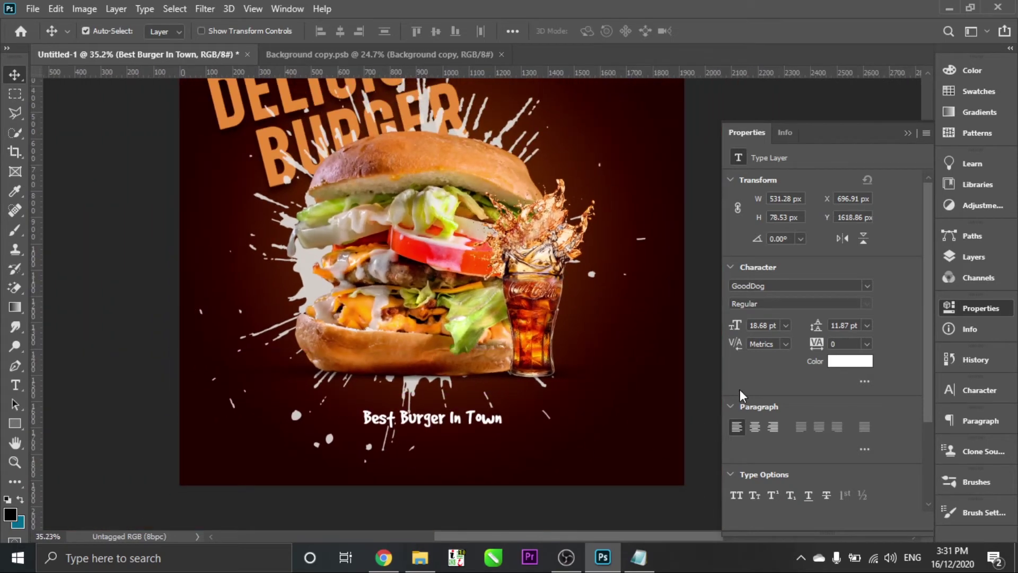
key(ctrl+t)
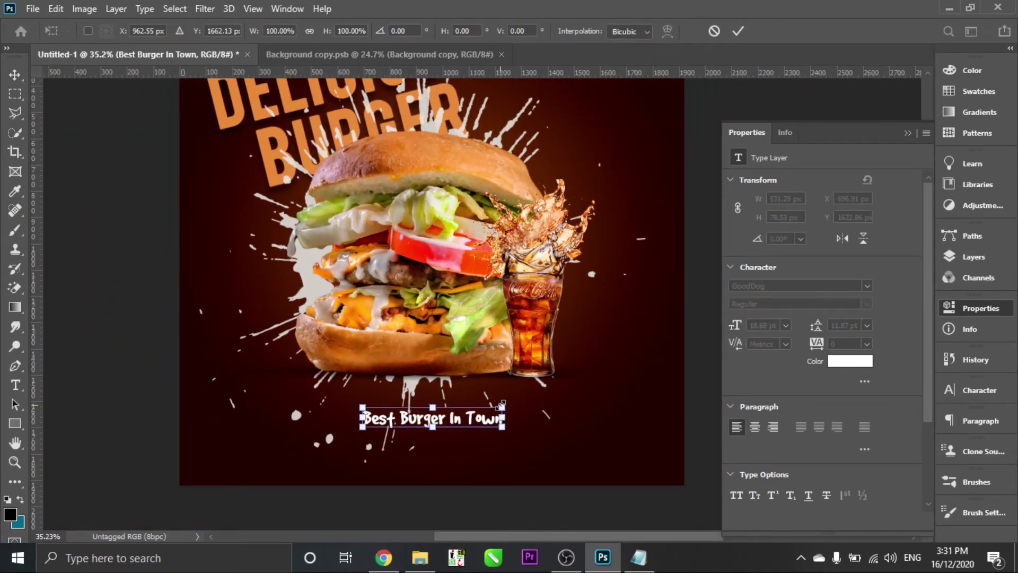
drag(501, 405, 520, 397)
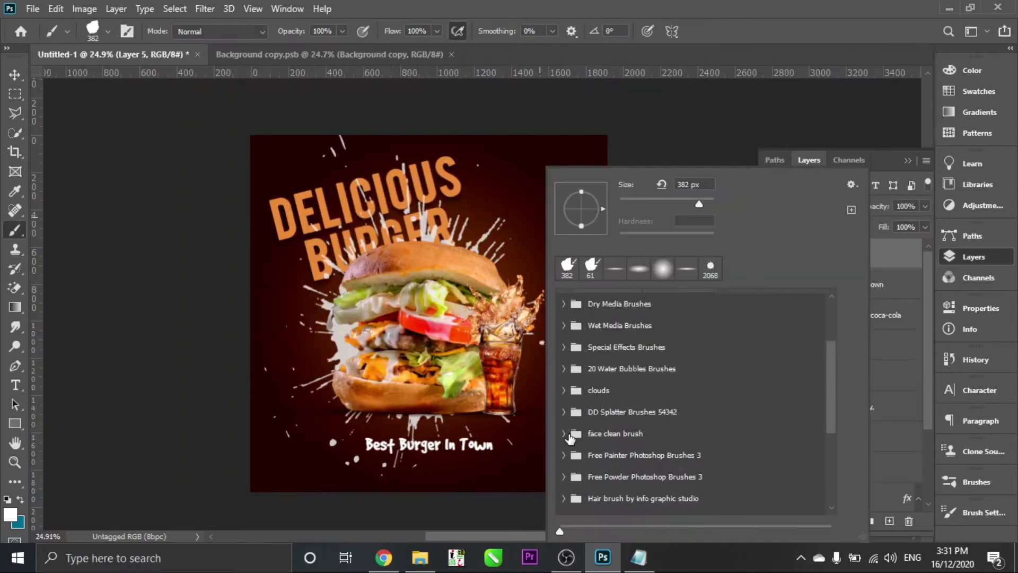
- Paint with a large powder brush on Layer 5, place it above Gradient Fill 1, and fade its fill to 0%
scroll(588, 435, down, 2)
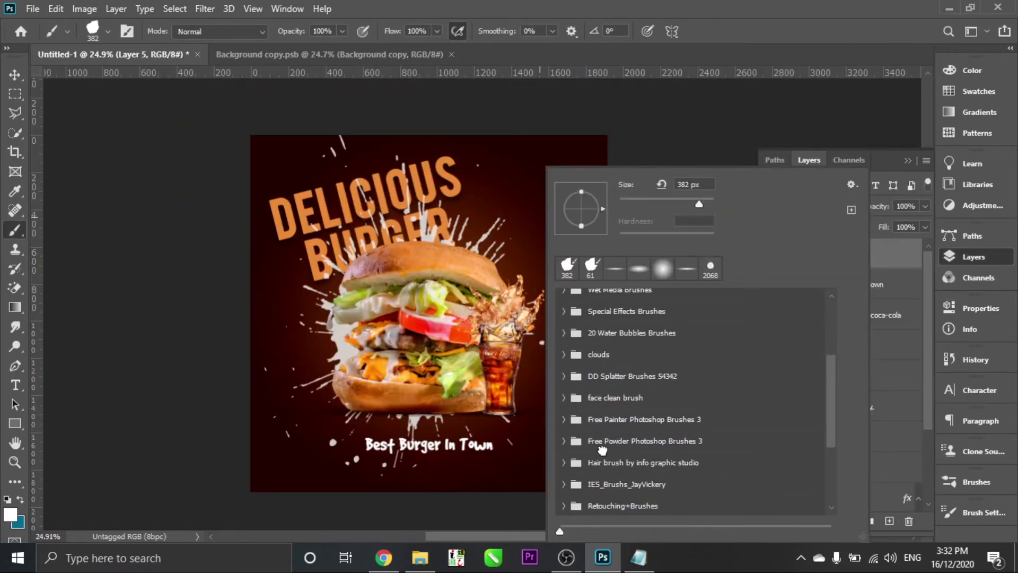
click(564, 441)
click(564, 441)
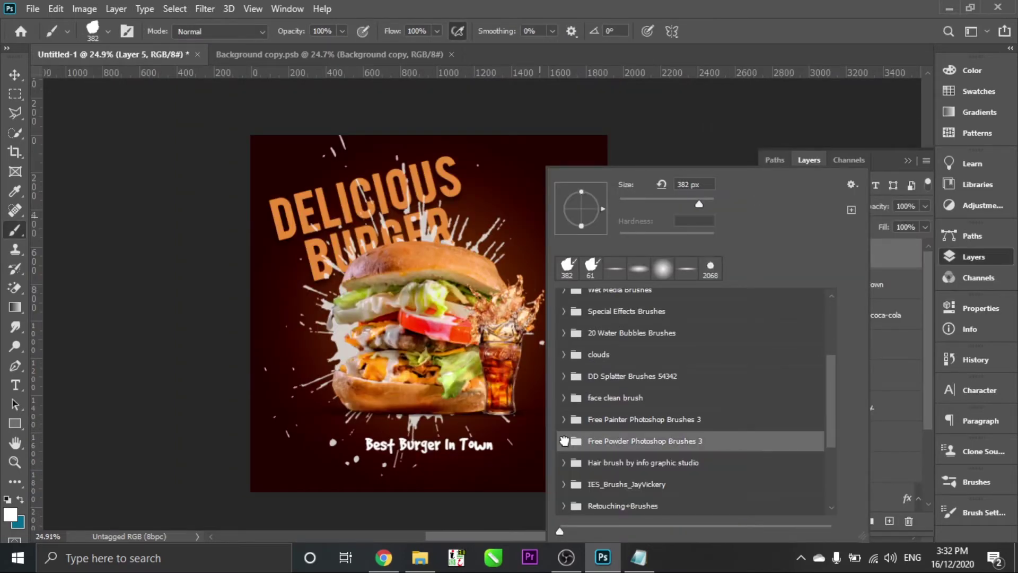
click(564, 441)
double_click(609, 467)
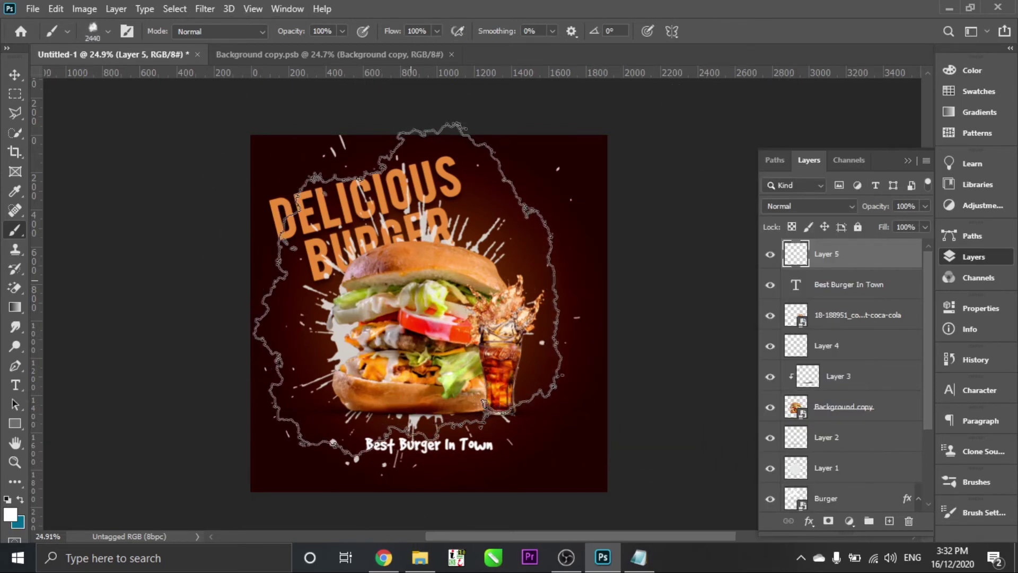
click(416, 251)
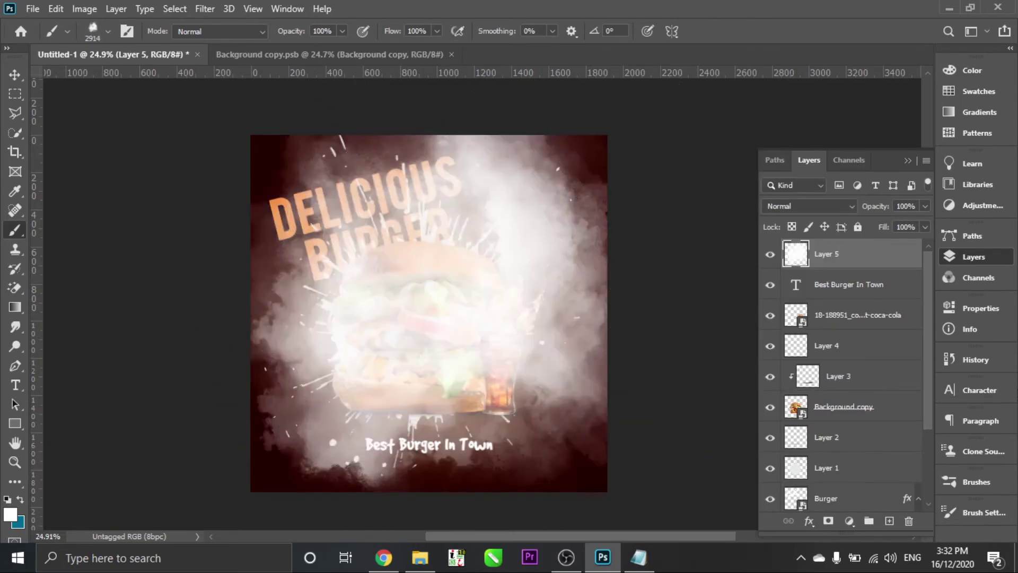
key(ctrl+shift+bracketleft)
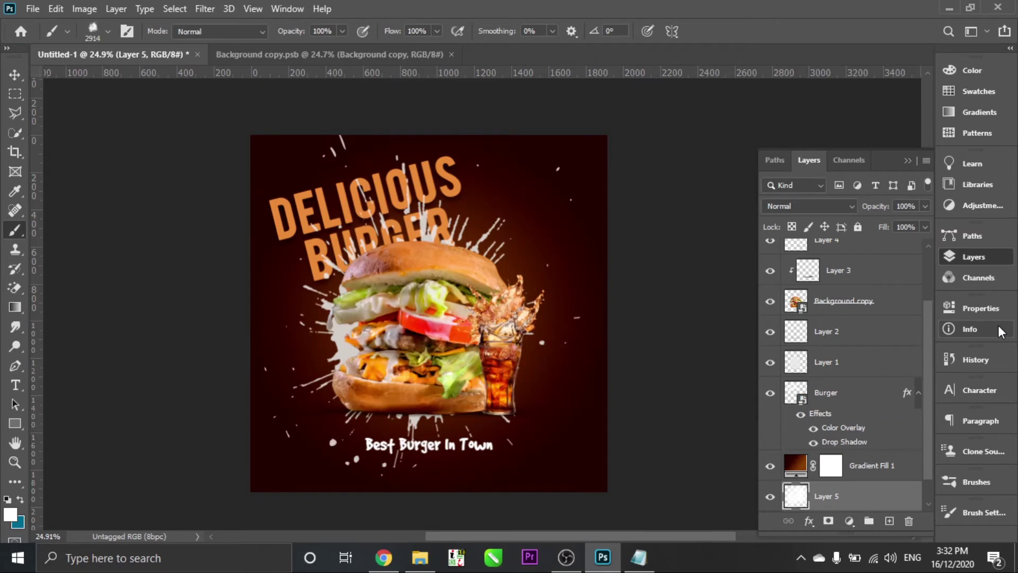
key(ctrl+bracketright)
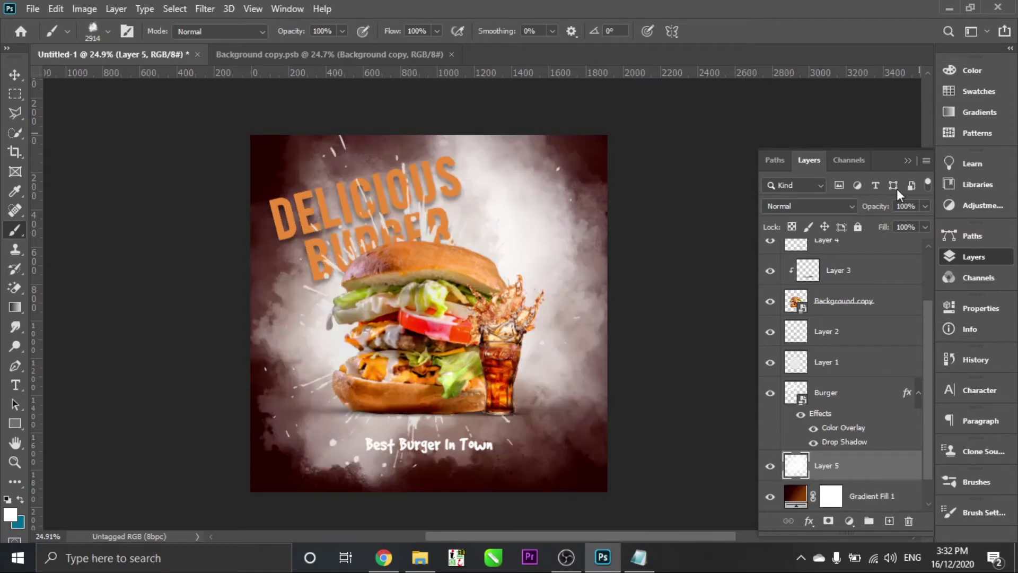
mouse_move(838, 227)
mouse_down()
mouse_move(803, 222)
mouse_move(819, 221)
mouse_move(811, 224)
mouse_up()
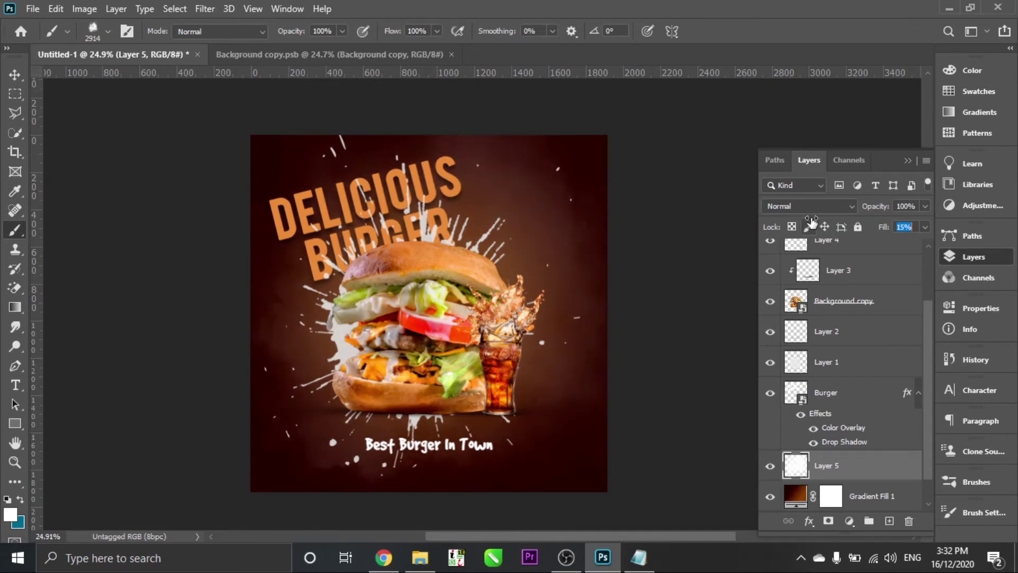
- Fill the glow layer with orange sampled from the title and set its fill to 39%
click(16, 514)
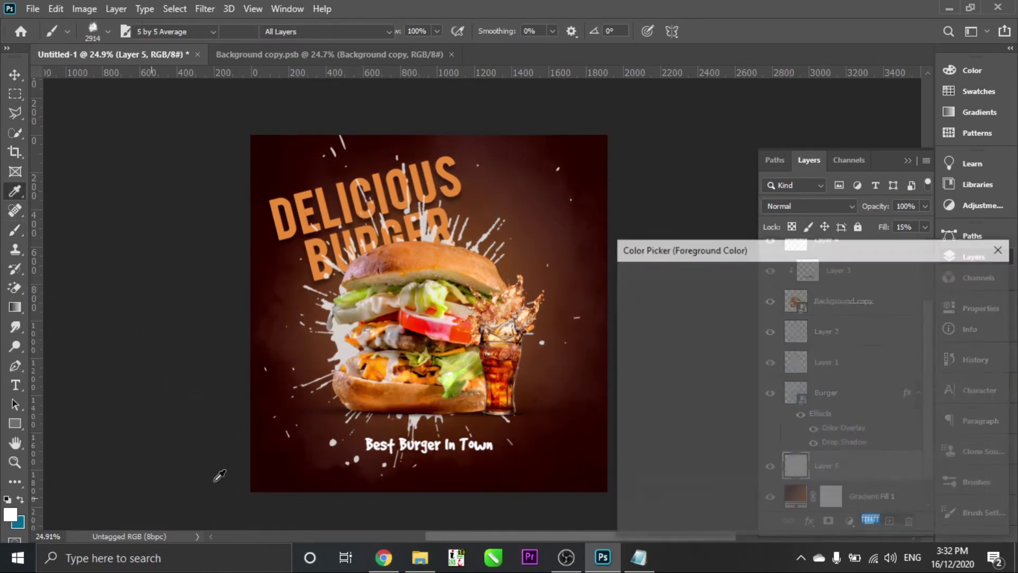
click(538, 433)
click(516, 271)
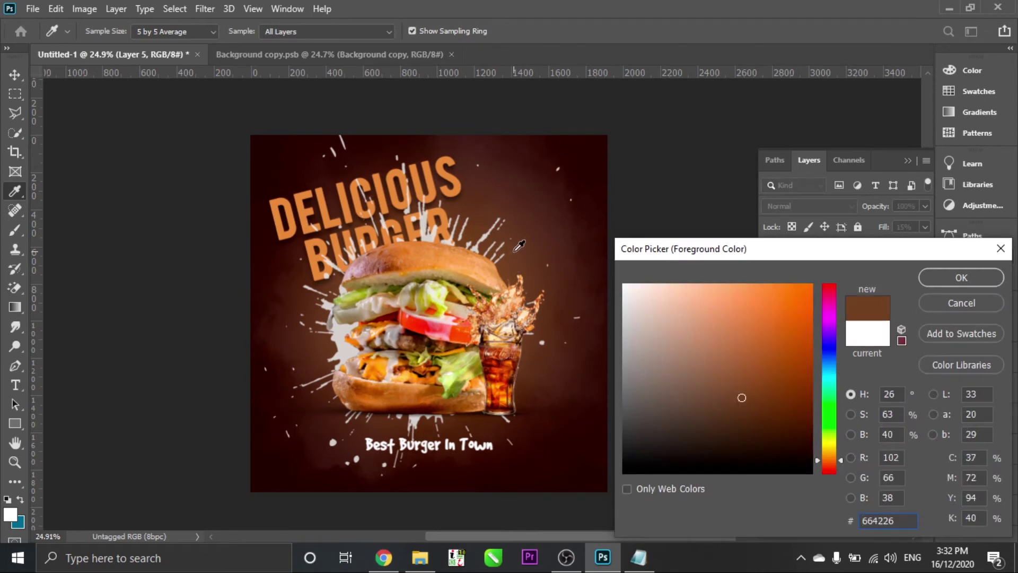
click(339, 186)
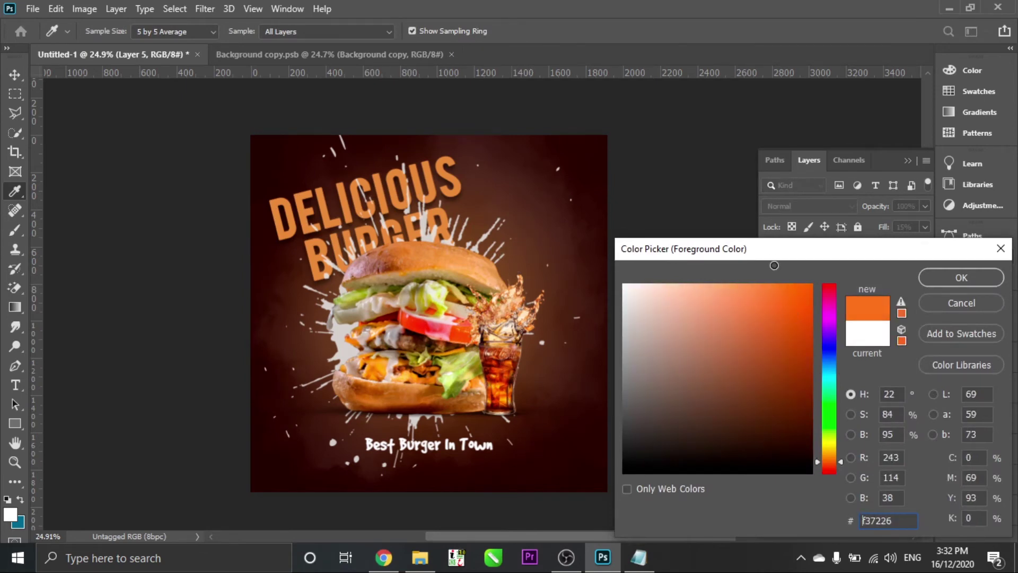
click(926, 277)
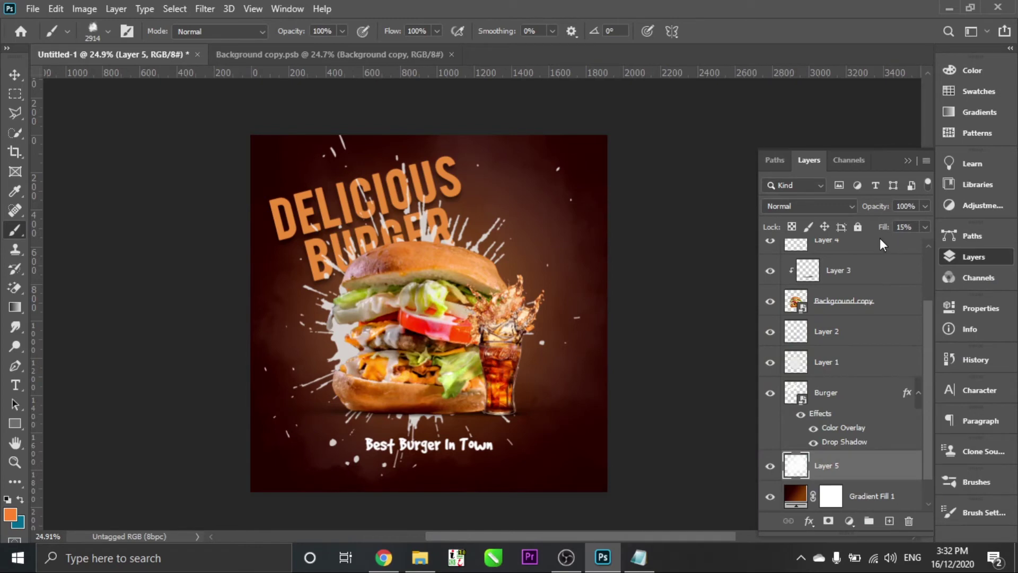
key(alt+BackSpace)
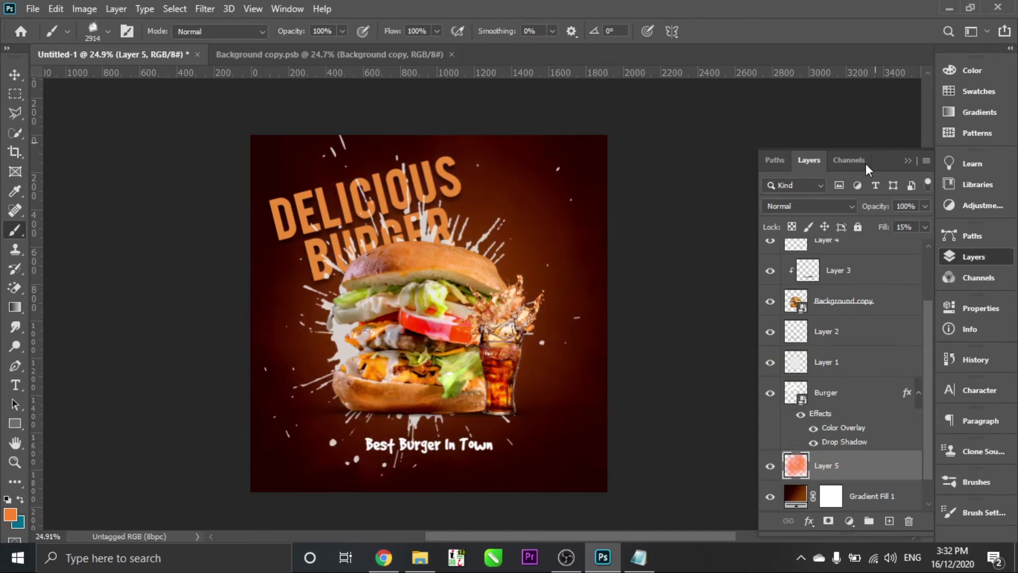
scroll(904, 227, up, 10)
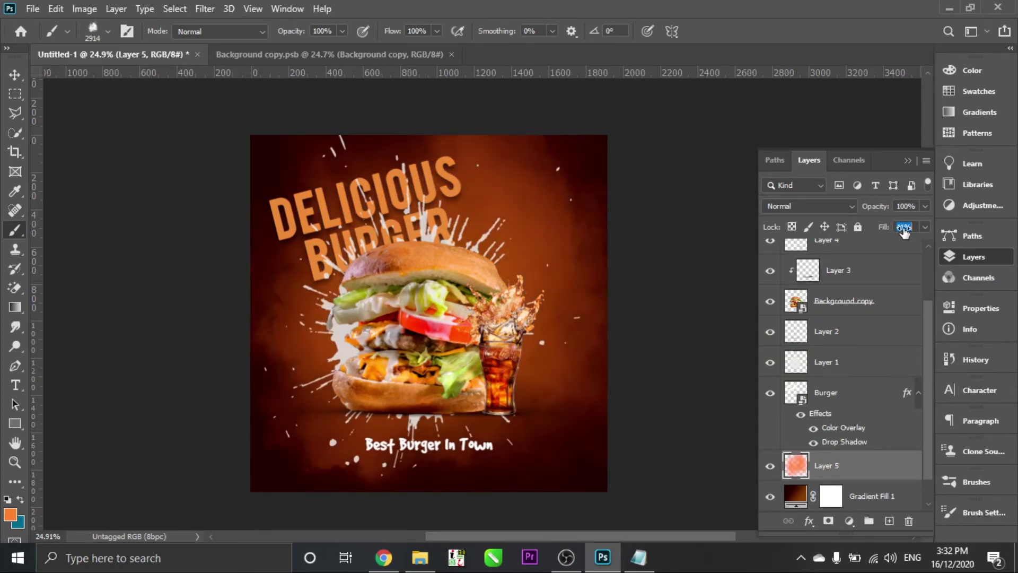
key(Return)
key(v)
scroll(573, 453, up, 3)
click(639, 556)
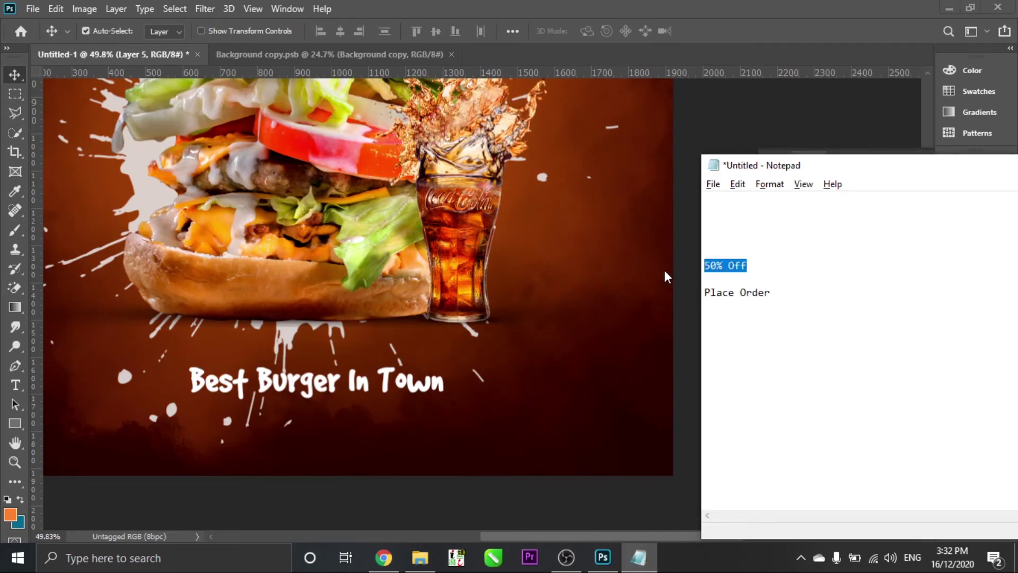
- Paste the '50% Off' offer from the notes into a new text box at the lower right
key(ctrl+x)
drag(561, 435, 689, 465)
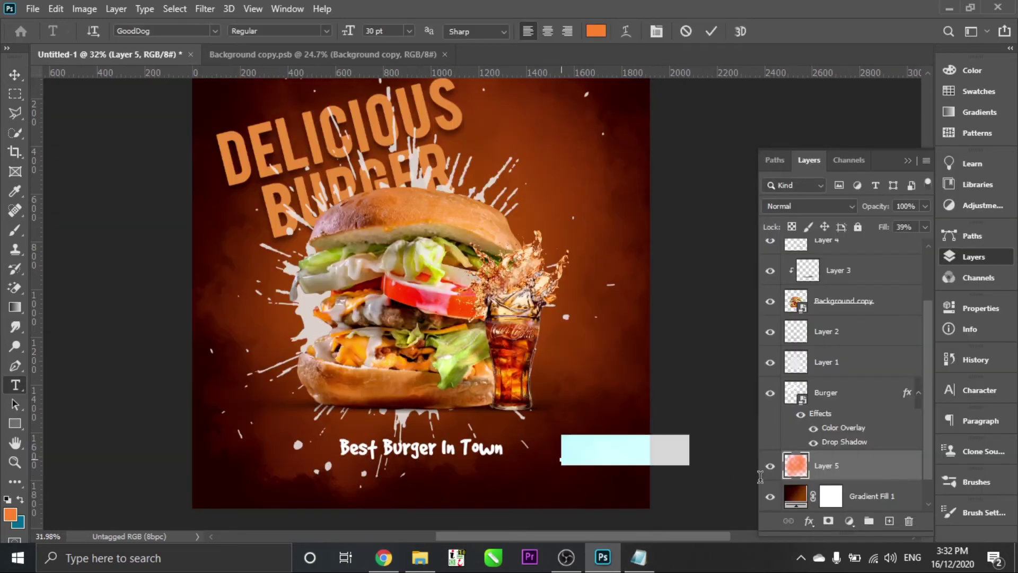
key(ctrl+v)
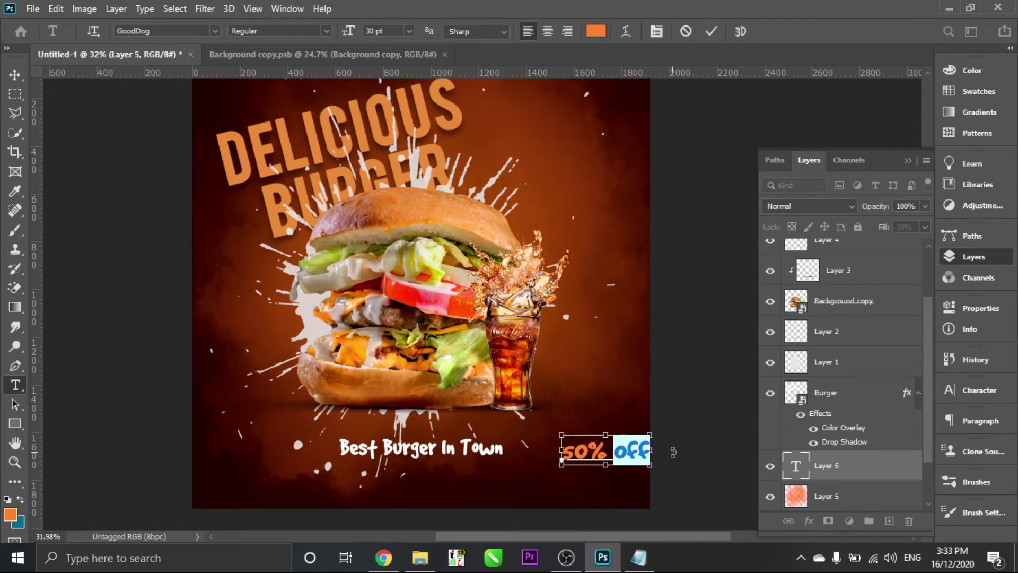
key(BackSpace)
click(14, 75)
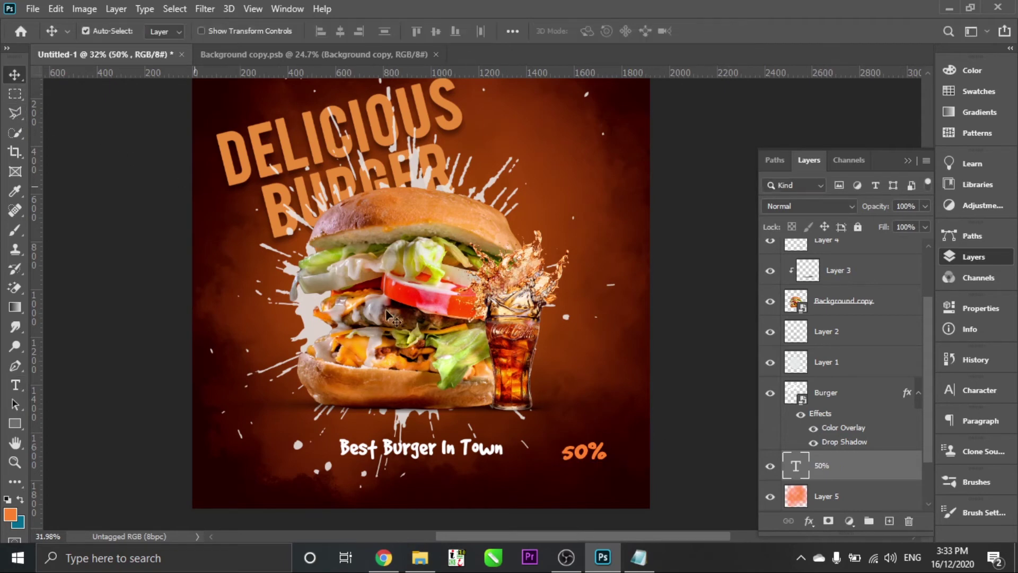
click(496, 399)
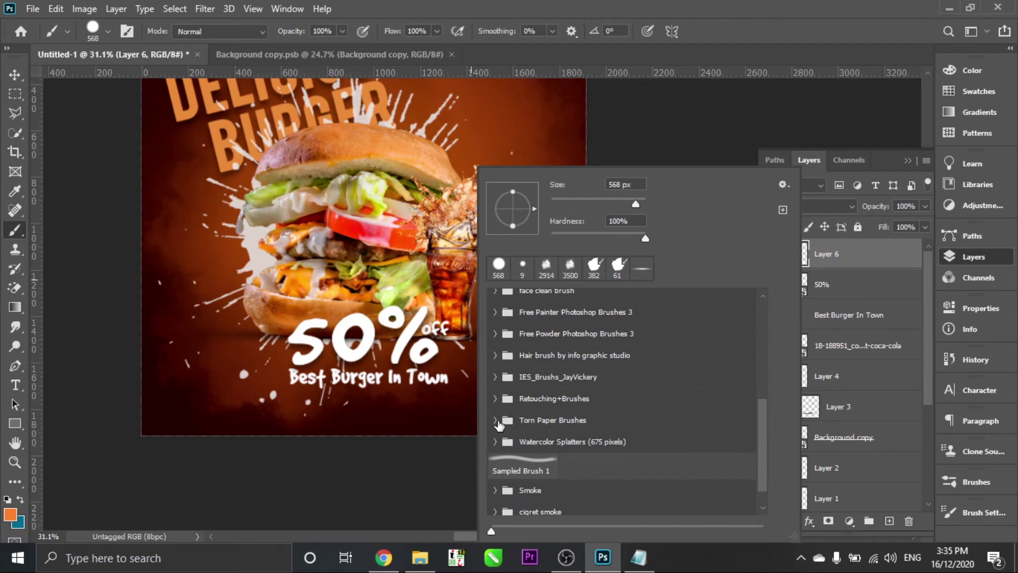
- Stamp an orange strip in the lower-right corner with a Torn Paper brush angled at 39°
click(496, 420)
click(524, 461)
click(415, 286)
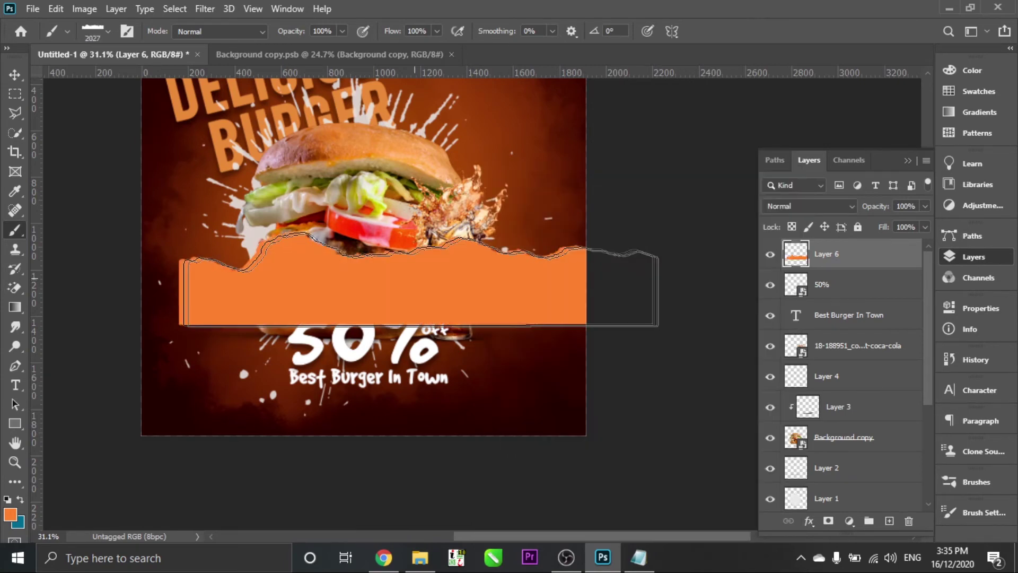
key(ctrl+z)
right_click(602, 455)
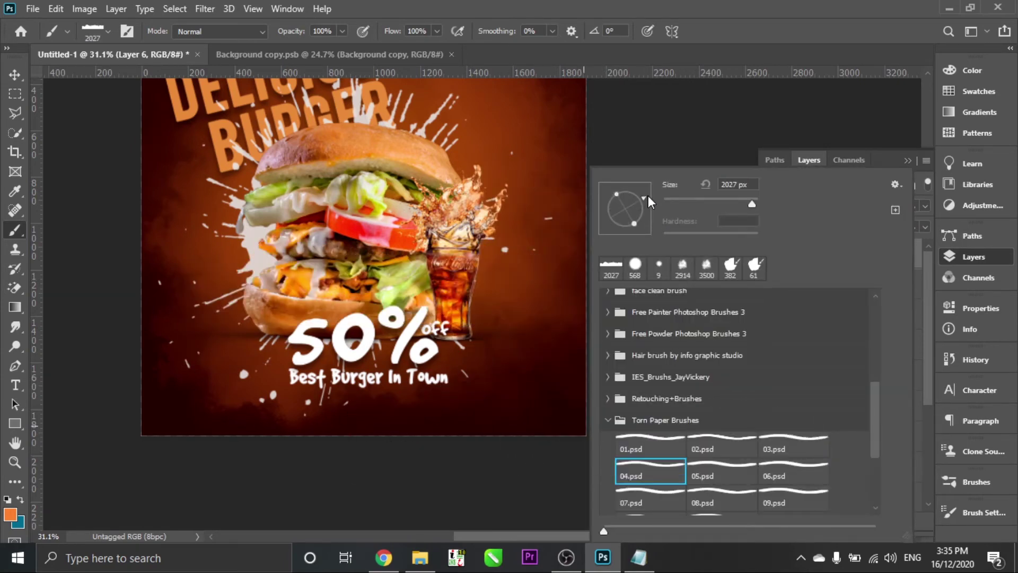
drag(647, 200, 639, 186)
key(Return)
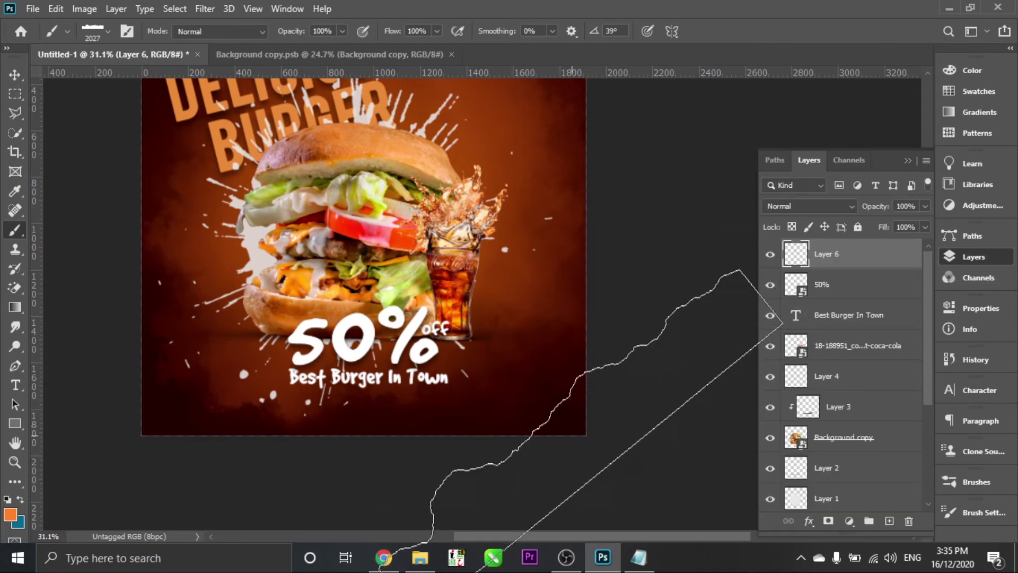
click(583, 419)
- Enlarge the torn-paper strip to about 187% and fit it into the bottom-right corner
key(ctrl+t)
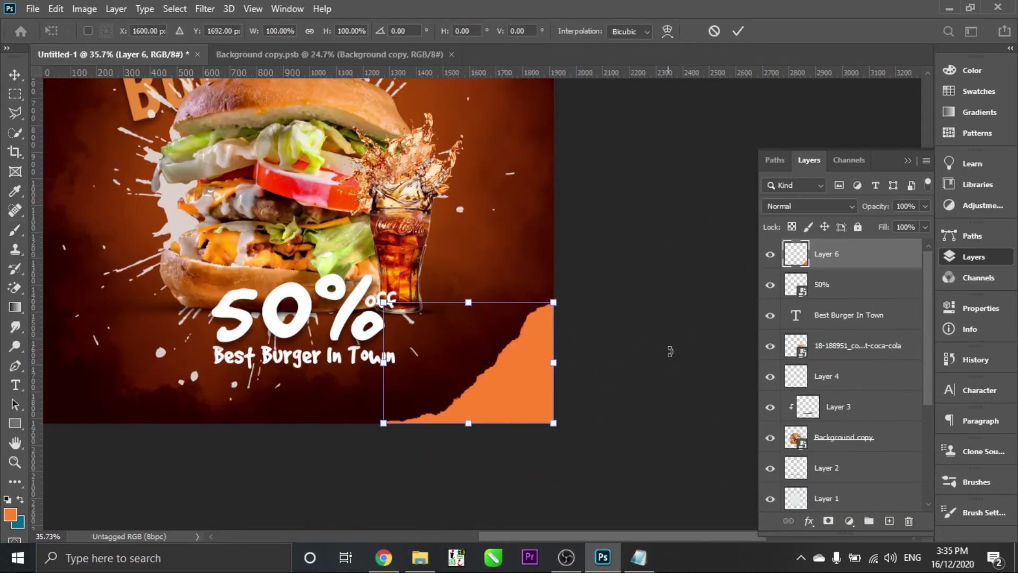
drag(552, 307, 622, 249)
mouse_move(515, 373)
mouse_down()
mouse_move(474, 355)
mouse_move(457, 359)
mouse_up()
key(Return)
key(ctrl+0)
- Place the 50% text above the torn paper, shrunk to about 55% and rotated -45° on the corner
drag(388, 394, 511, 424)
key(ctrl+bracketright)
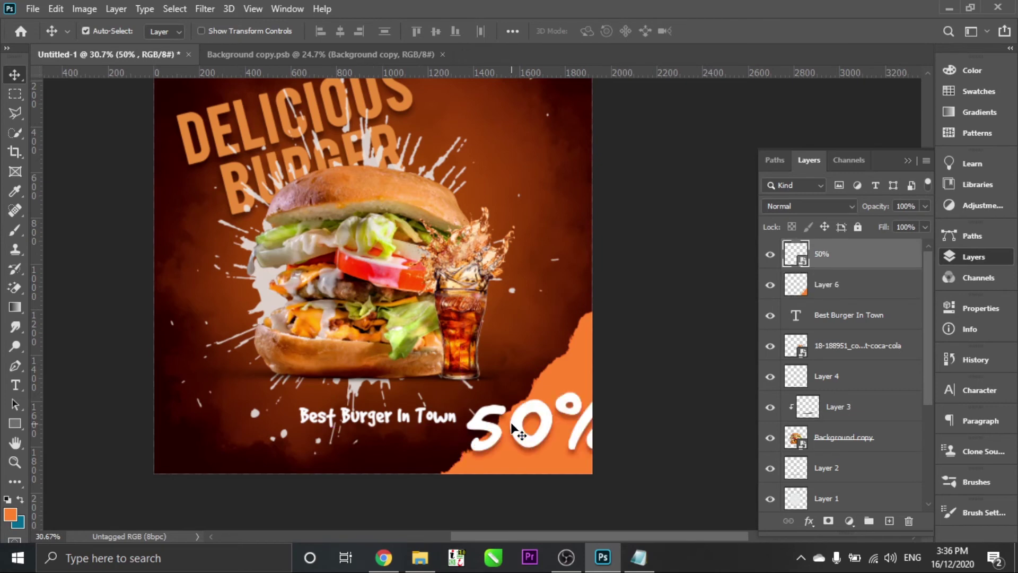
key(ctrl+t)
drag(628, 391, 542, 404)
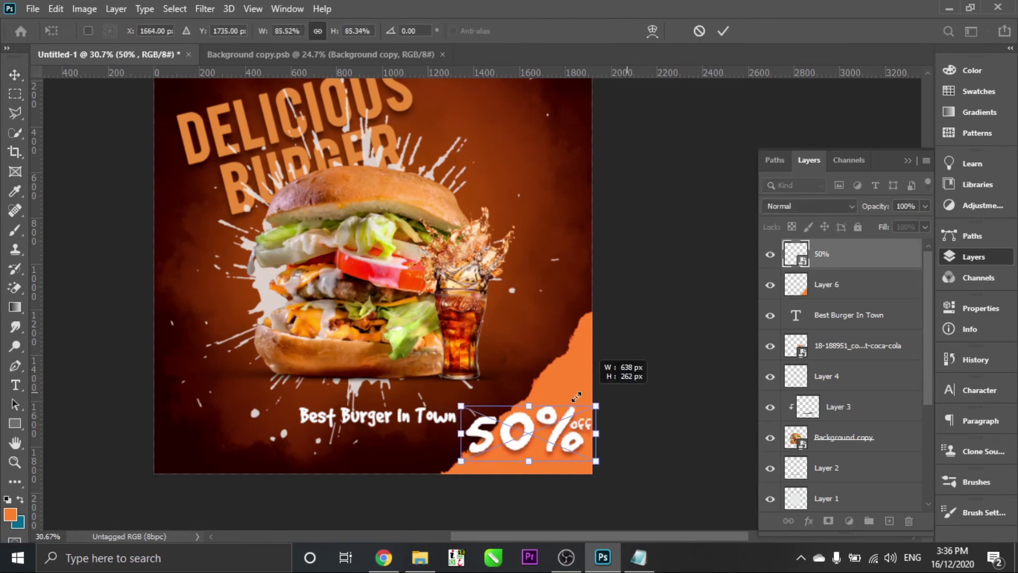
drag(520, 447, 547, 451)
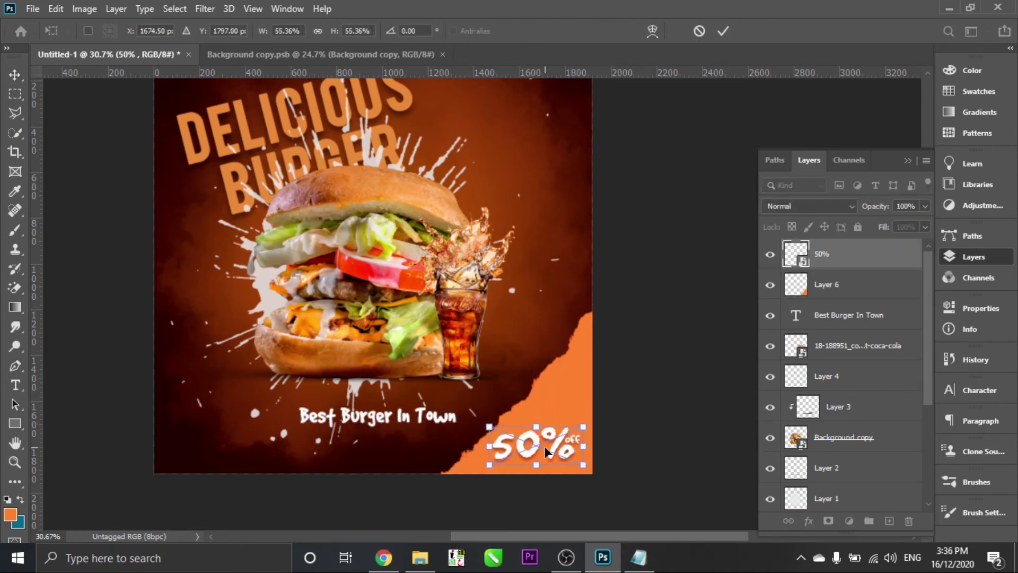
mouse_move(633, 441)
mouse_down()
mouse_move(594, 395)
mouse_move(598, 379)
mouse_up()
- Move the tagline down into the poster's bottom-left corner
key(Return)
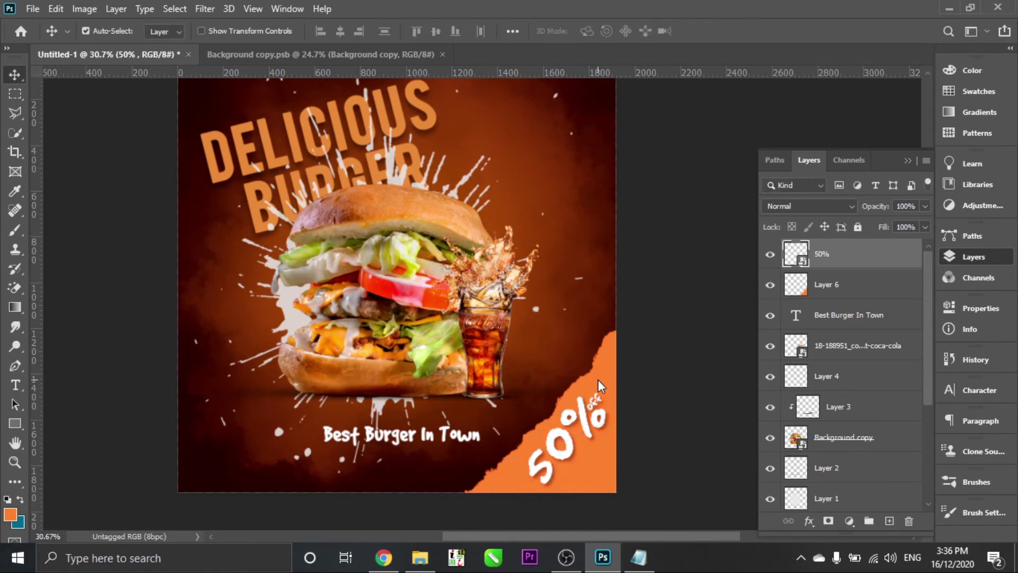
scroll(283, 416, down, 1)
drag(324, 464, 241, 494)
drag(351, 471, 432, 440)
- Prefix the tagline with '#', shrink it to 63%, and tilt the YOUR LOGO badge about -1.7°
key(t)
click(289, 460)
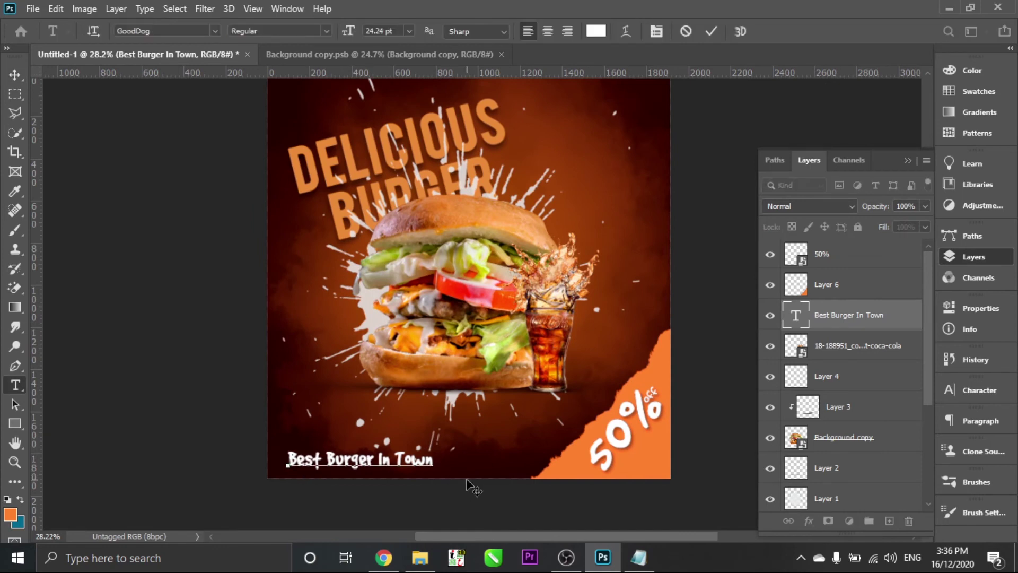
text(#)
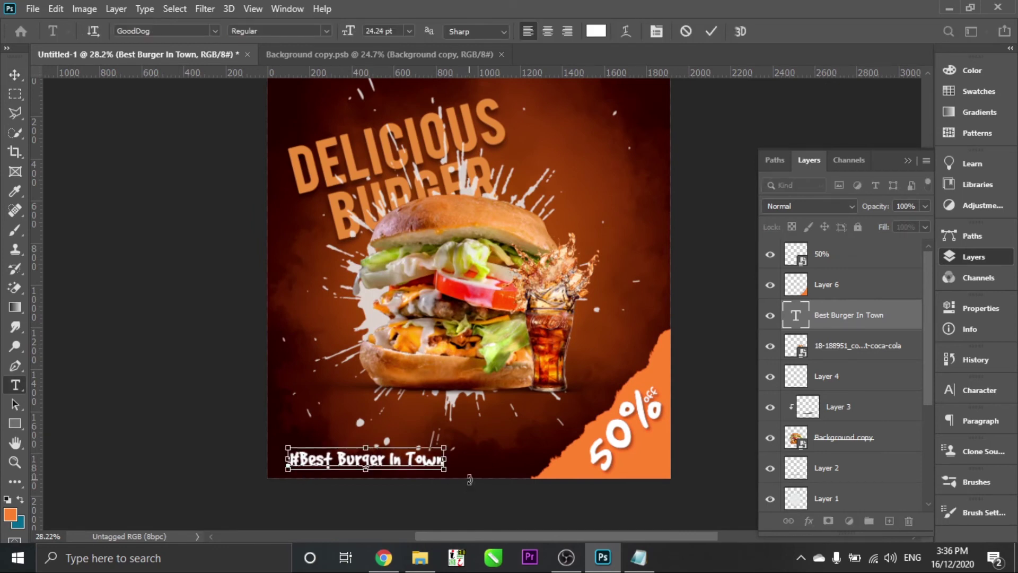
key(ctrl+Return)
key(ctrl+t)
drag(443, 446, 383, 444)
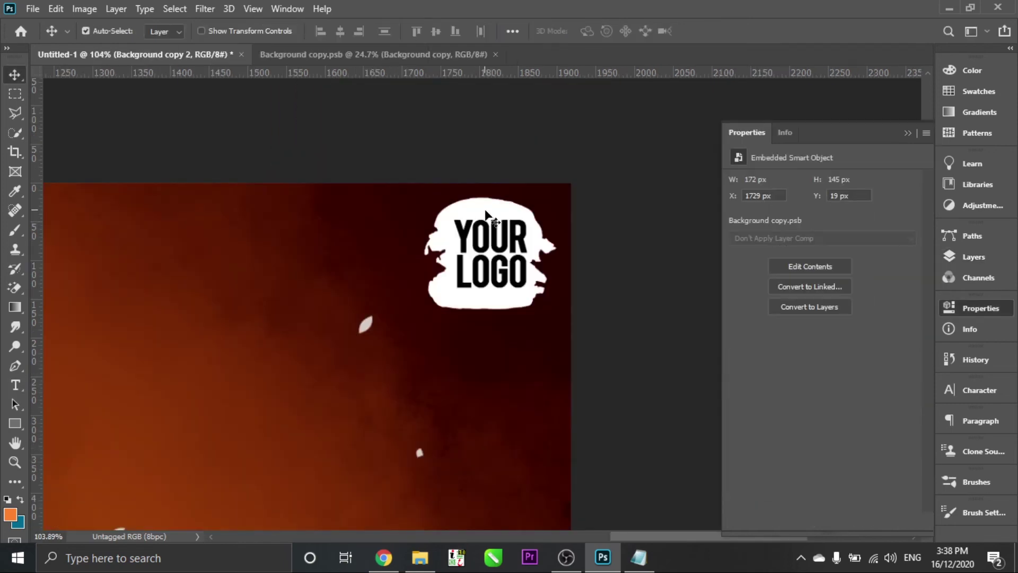
key(ctrl+t)
drag(554, 200, 537, 225)
- Scale the YOUR LOGO badge to about 63% in the top-right corner and fit the poster in view
key(Return)
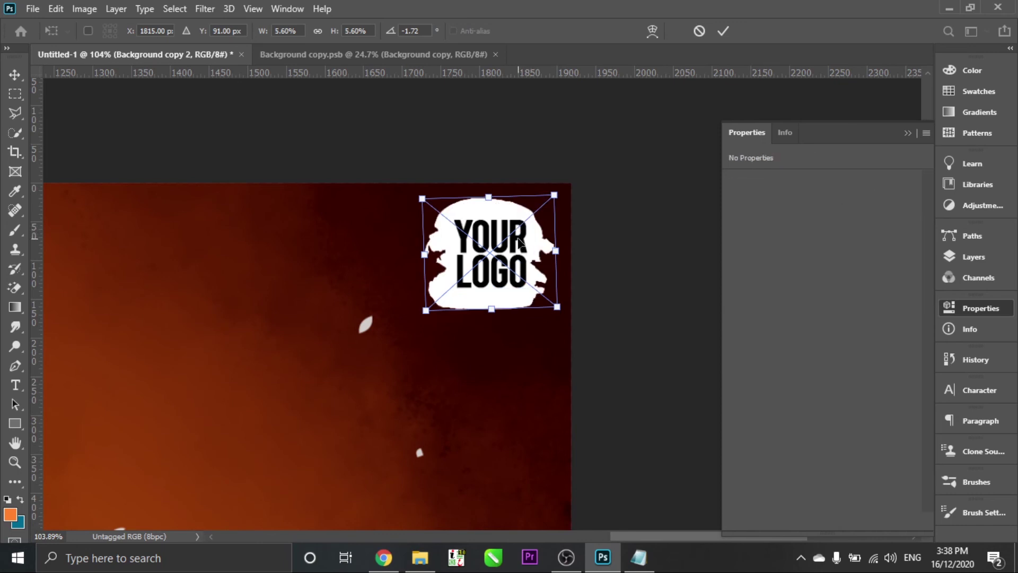
key(ctrl+t)
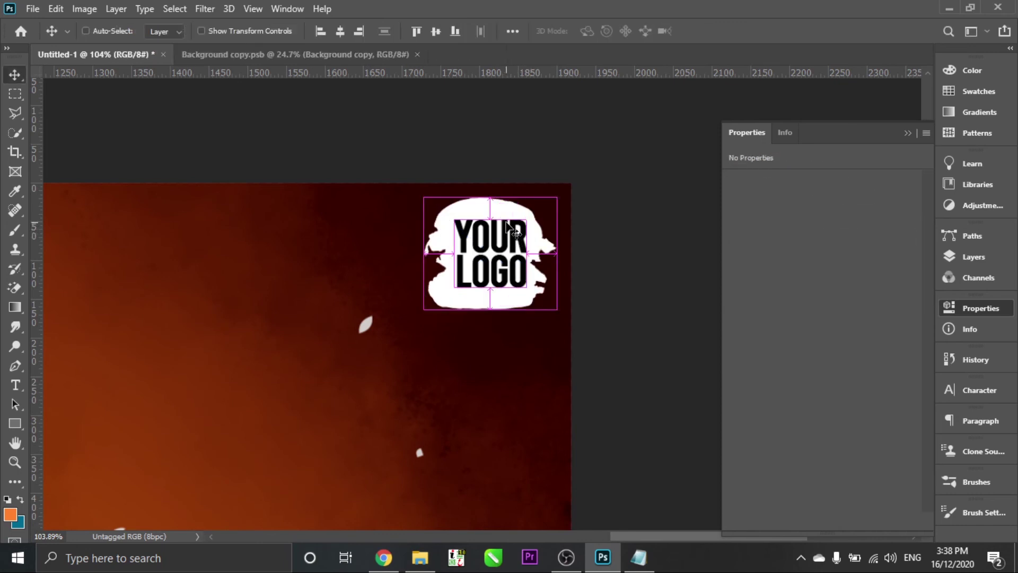
mouse_move(557, 197)
mouse_down()
mouse_move(549, 240)
mouse_move(518, 232)
mouse_up()
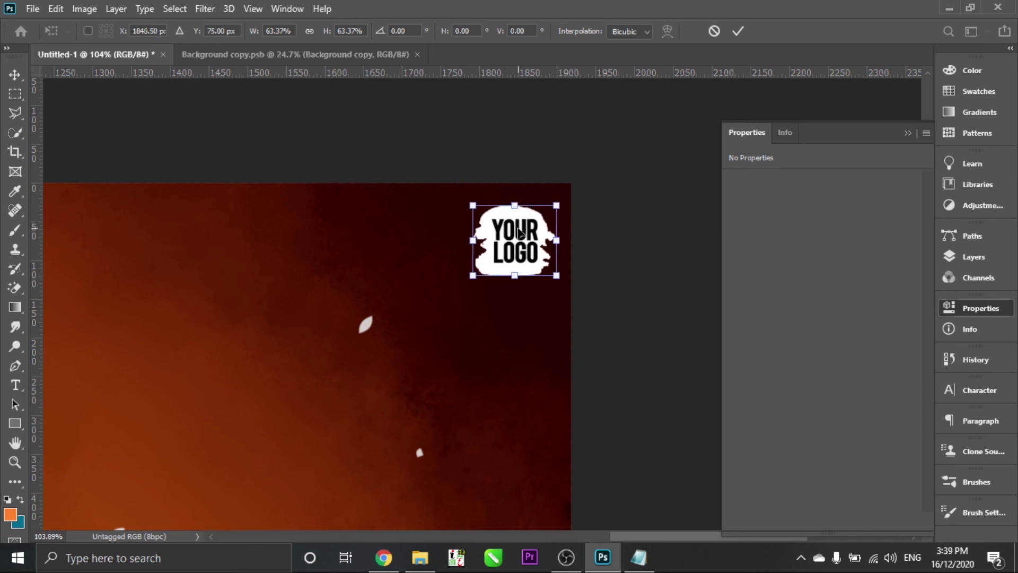
key(Return)
key(ctrl+0)
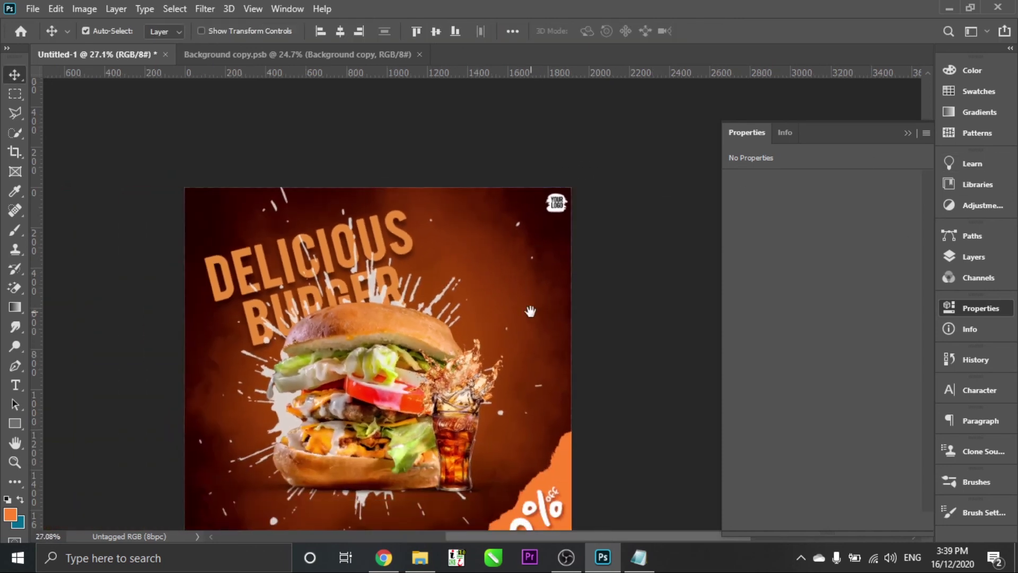